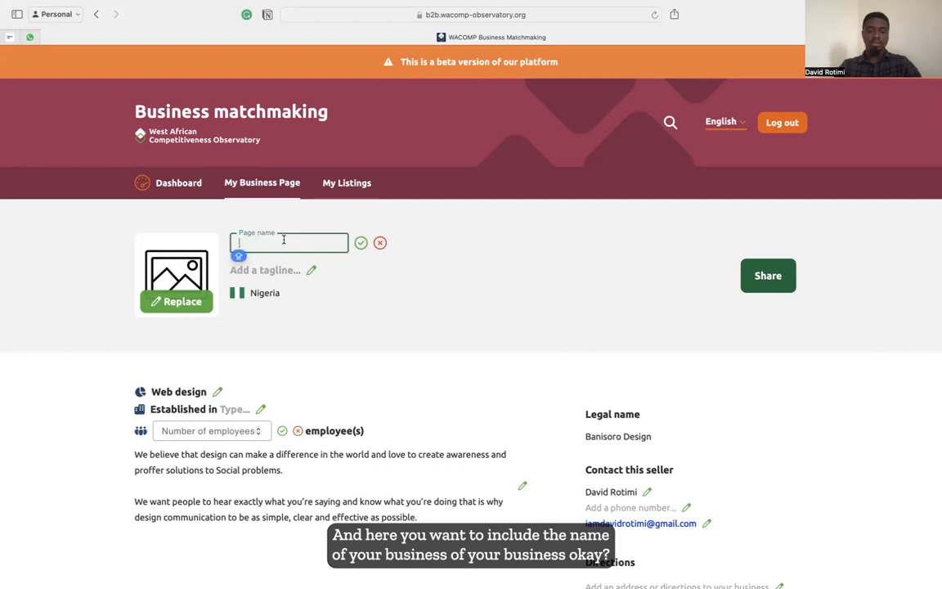
Title the page 'Banisoro Design', add the tagline 'We design beautiful communication', and upload the banisoro logo.
{"action": "key", "text": "BackSpace"}
{"action": "key", "text": "BackSpace"}
{"action": "key", "text": "BackSpace"}
{"action": "key", "text": "BackSpace"}
{"action": "key", "text": "BackSpace"}
{"action": "key", "text": "BackSpace"}
{"action": "key", "text": "BackSpace"}
{"action": "key", "text": "BackSpace"}
{"action": "key", "text": "BackSpace"}
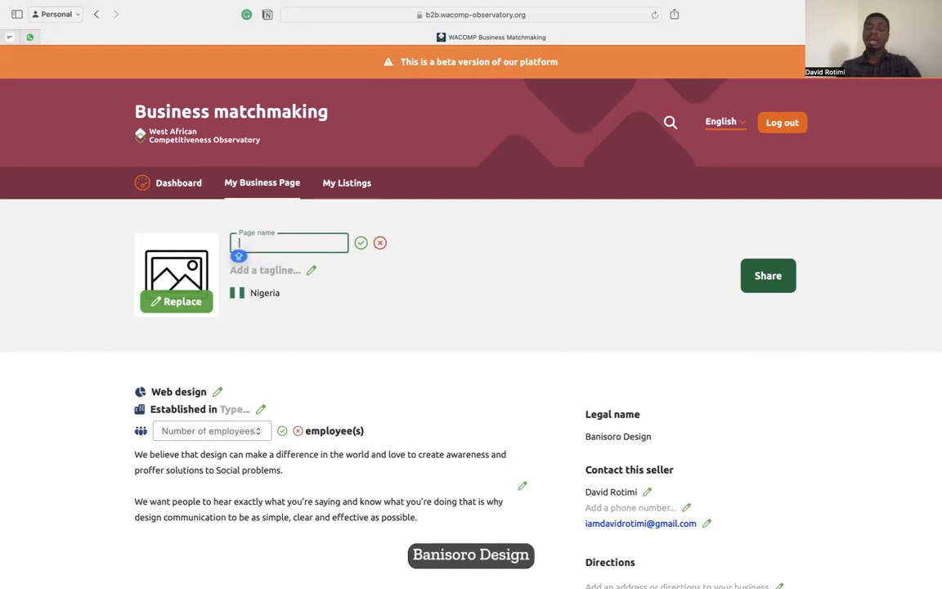
{"action": "type", "text": "Banisoro Desi"}
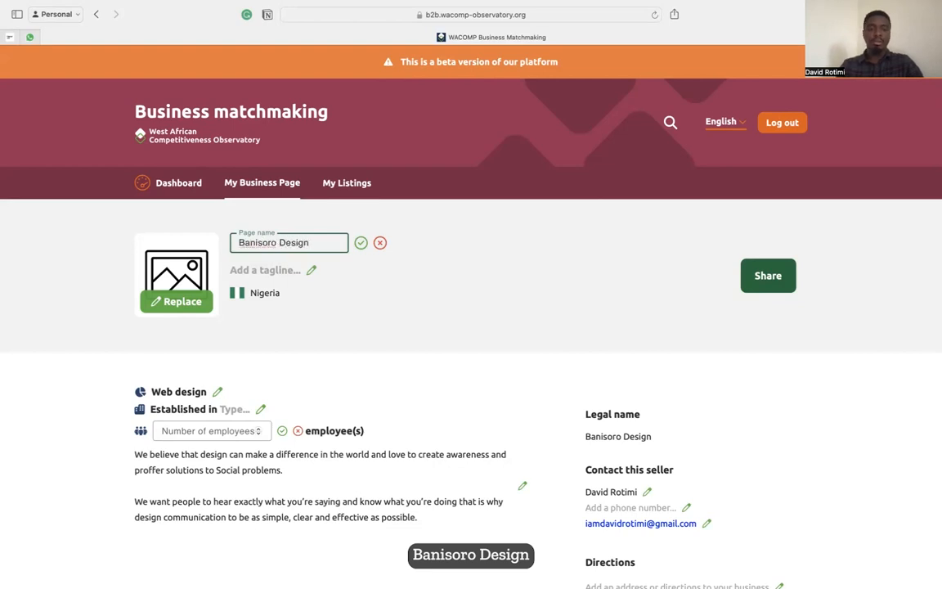
{"action": "type", "text": "gn"}
{"action": "left_click", "coordinate": [248, 269]}
{"action": "type", "text": "we "}
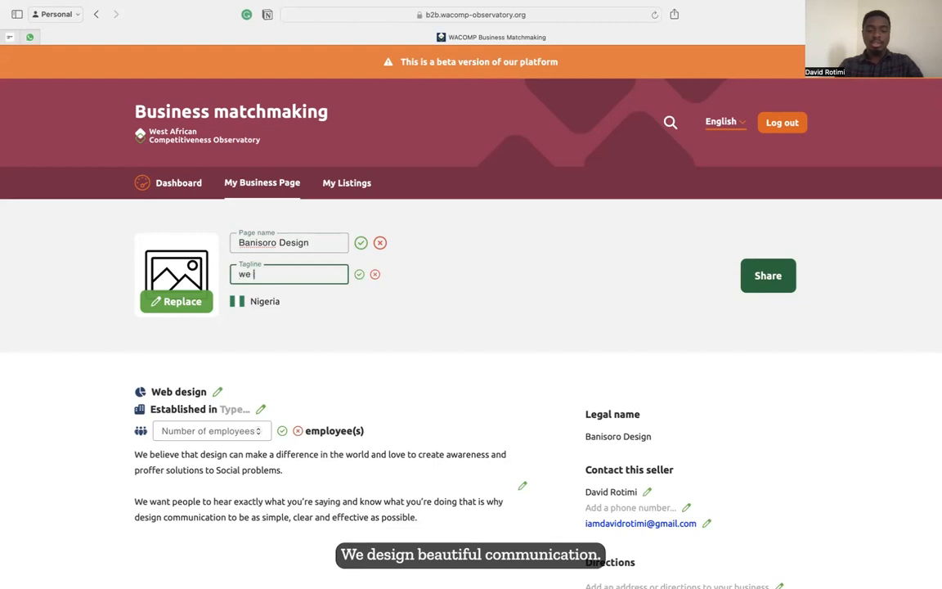
{"action": "type", "text": "design beautiful com"}
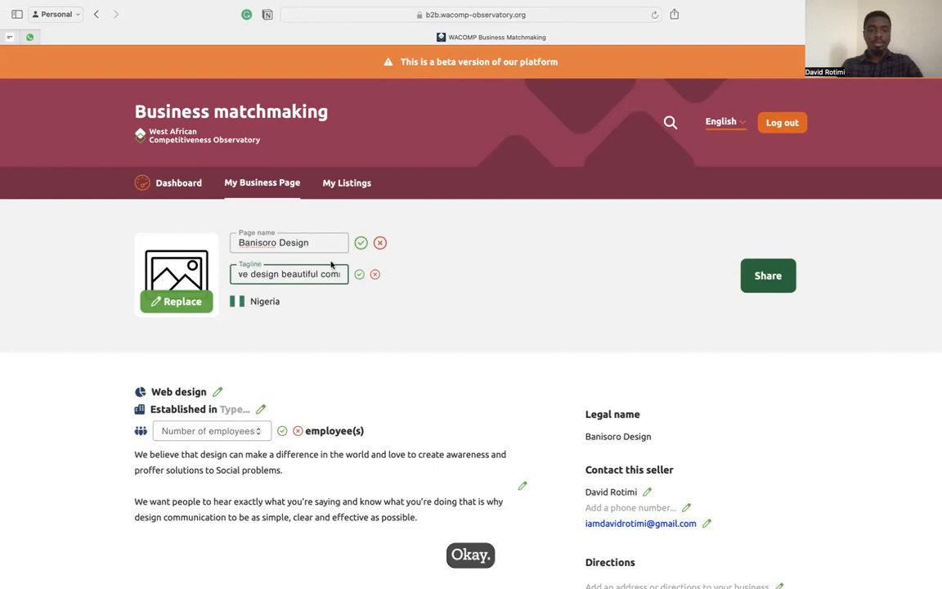
{"action": "double_click", "coordinate": [240, 273]}
{"action": "type", "text": "We"}
{"action": "left_click", "coordinate": [359, 273]}
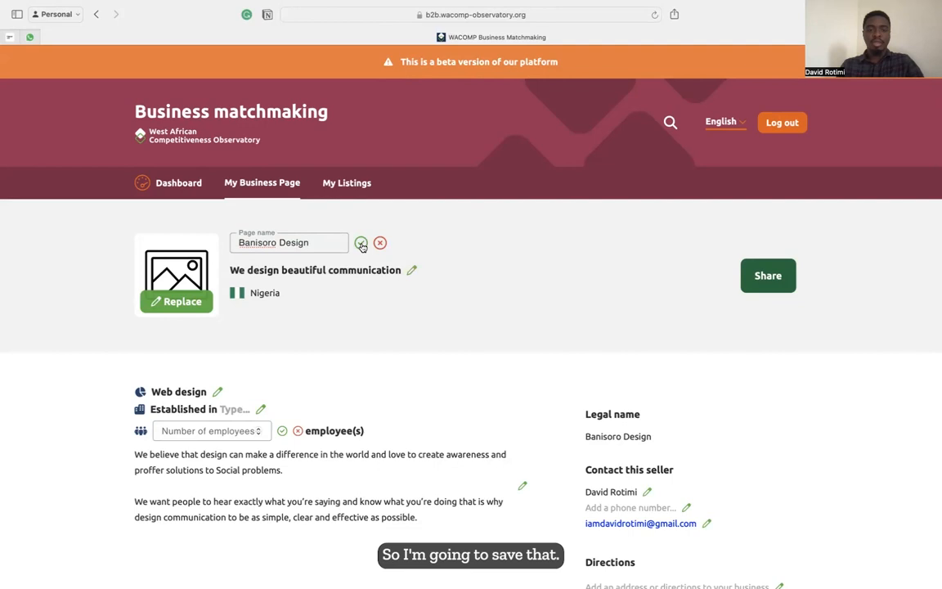
{"action": "left_click", "coordinate": [360, 244]}
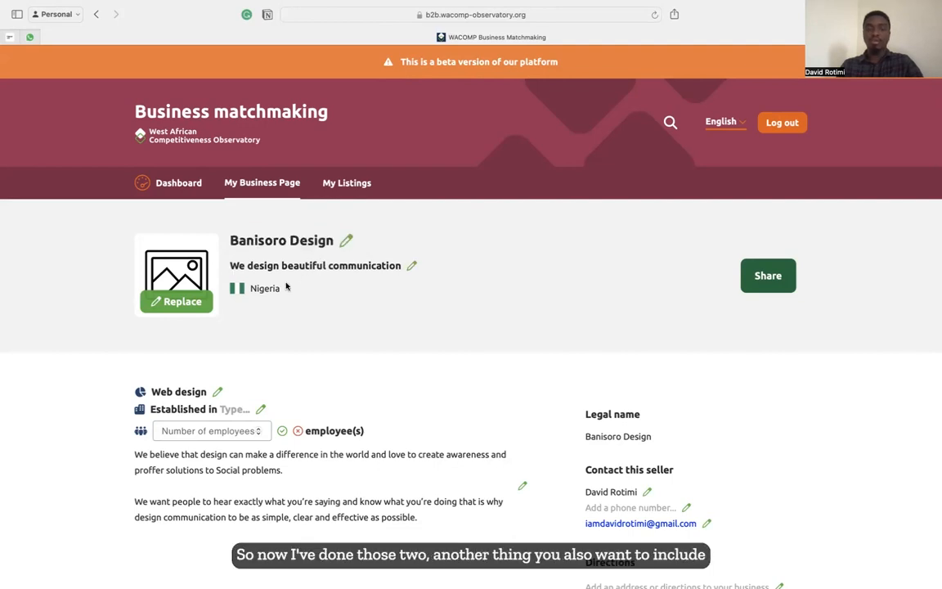
{"action": "left_click", "coordinate": [177, 303]}
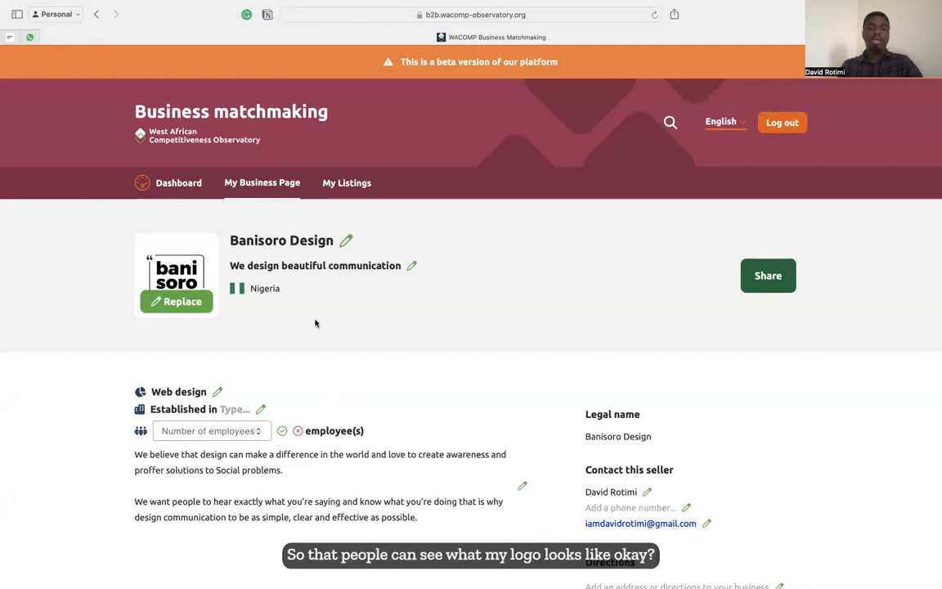
{"action": "scroll", "coordinate": [301, 353], "scroll_direction": "down", "scroll_amount": 2}
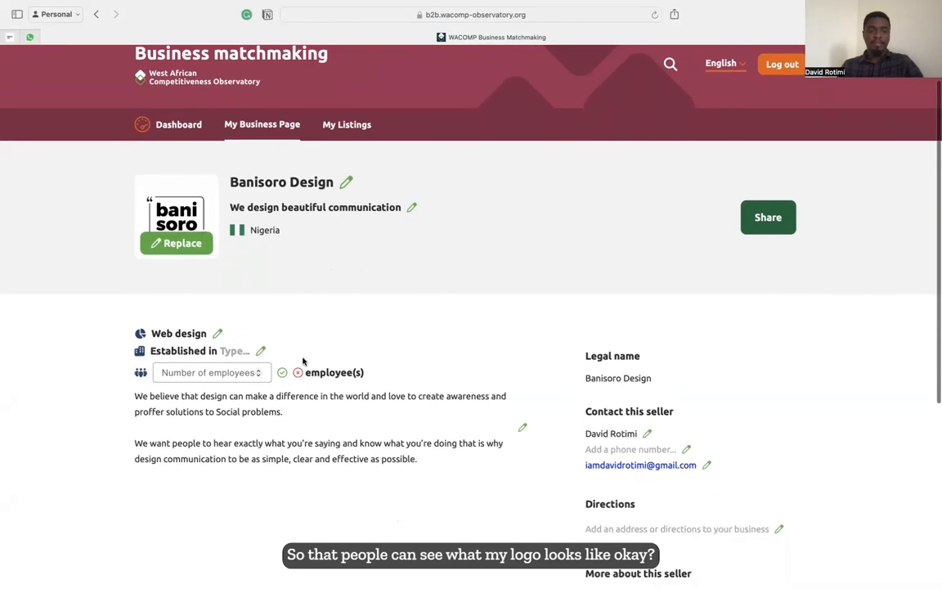
Set the category to Web design, Established in to 2020, and employees to 4.
{"action": "left_click", "coordinate": [217, 337]}
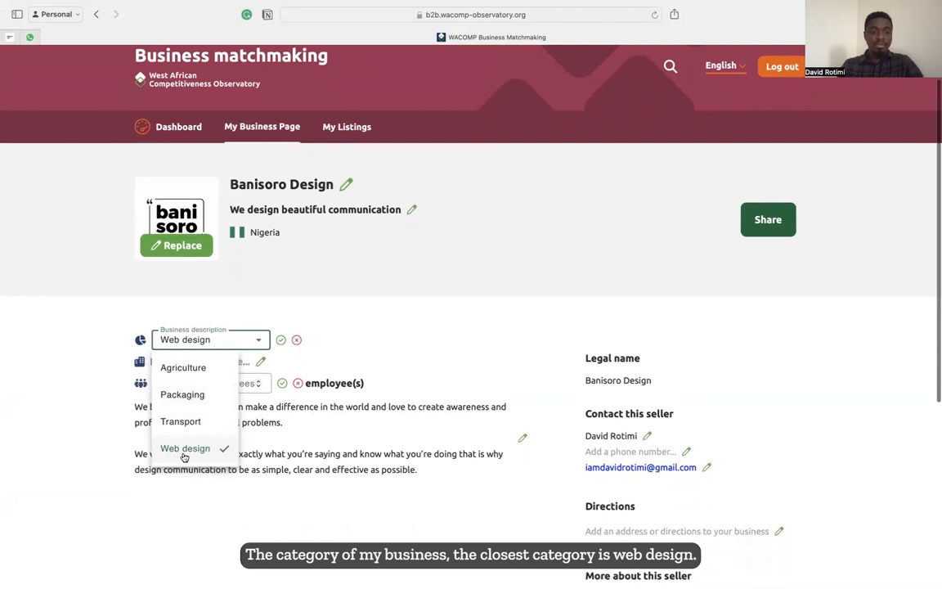
{"action": "left_click", "coordinate": [185, 449]}
{"action": "left_click", "coordinate": [231, 360]}
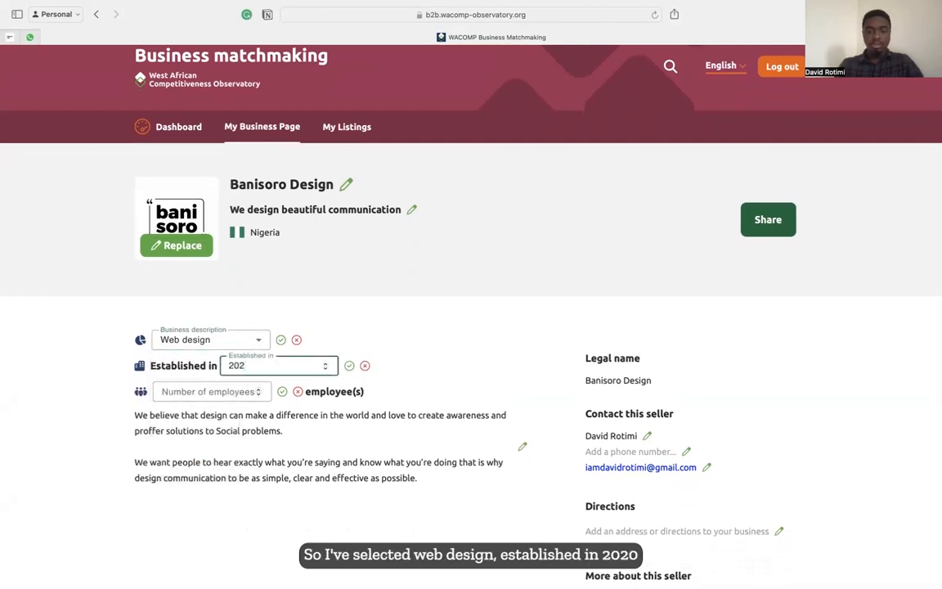
{"action": "left_click", "coordinate": [225, 393]}
{"action": "type", "text": "4"}
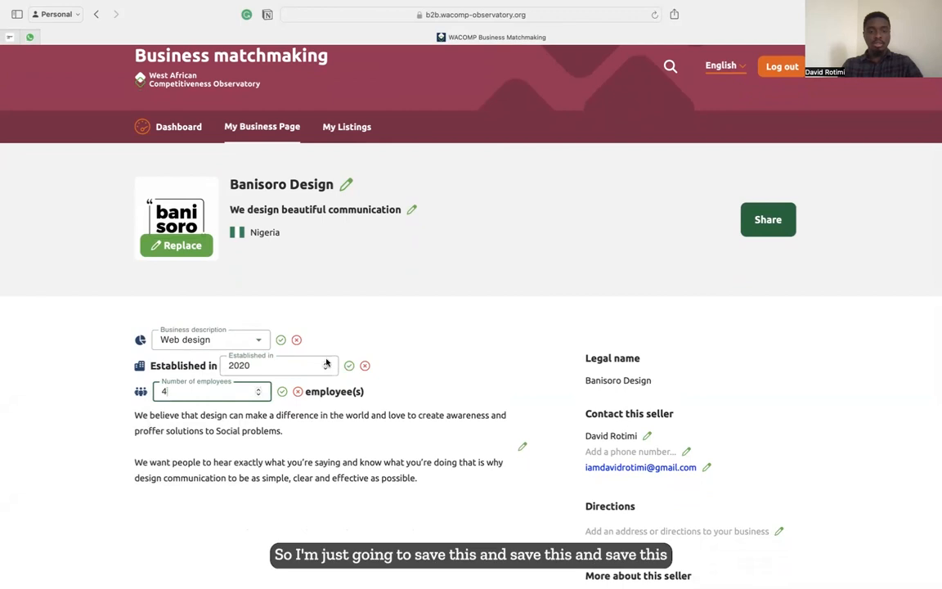
{"action": "left_click", "coordinate": [281, 339]}
{"action": "left_click", "coordinate": [349, 357]}
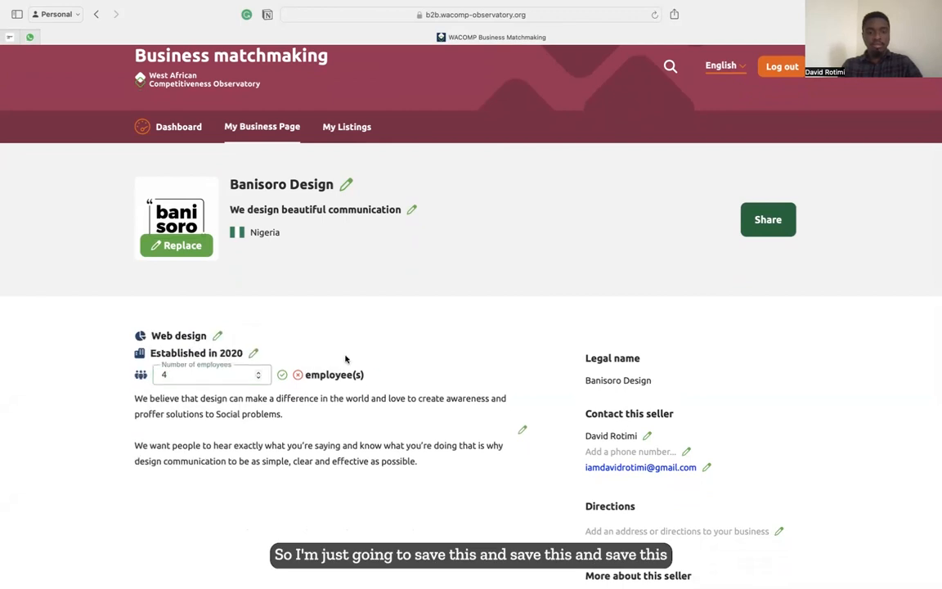
{"action": "left_click", "coordinate": [282, 374]}
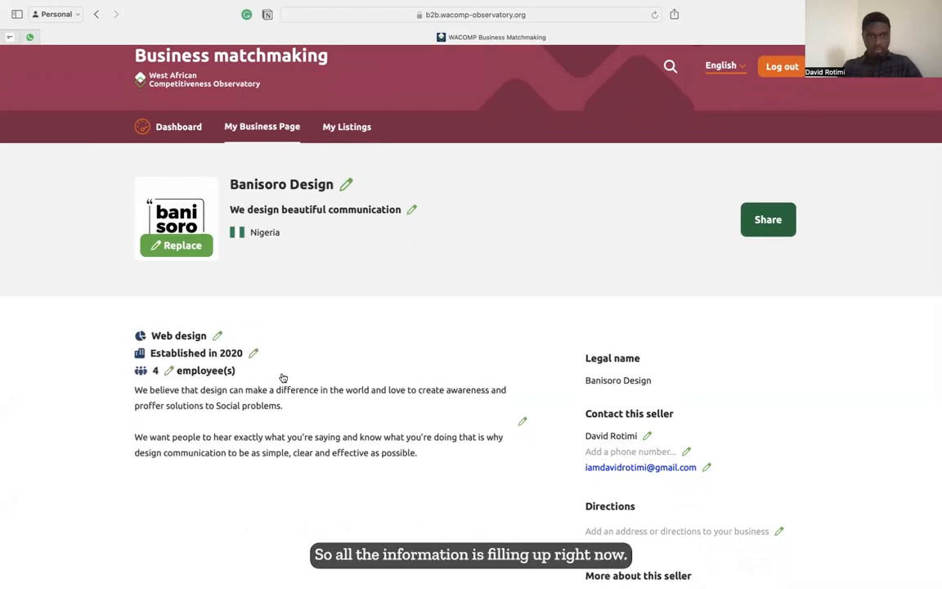
Accept the '. That is' punctuation fix in the bio and save the description.
{"action": "left_click", "coordinate": [522, 421]}
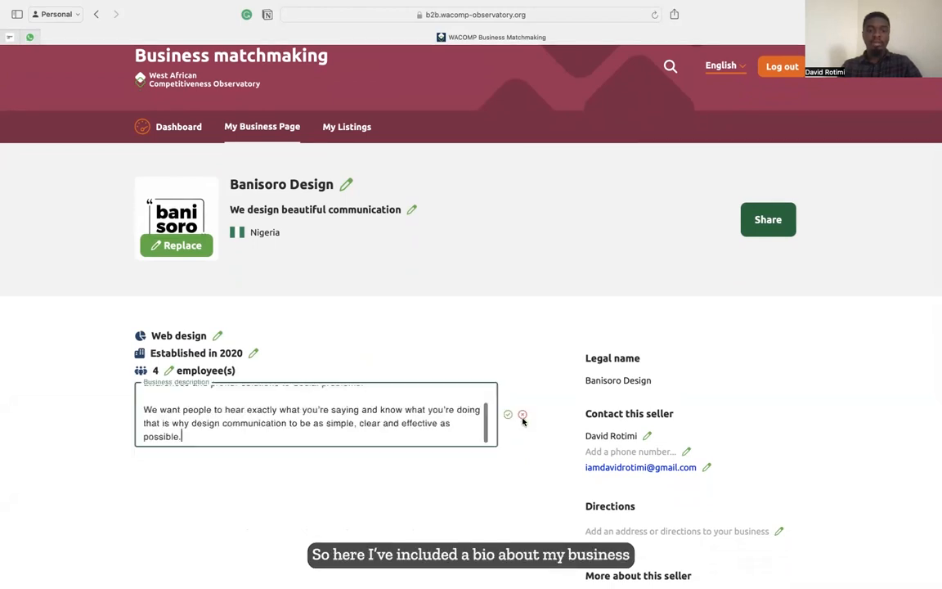
{"action": "scroll", "coordinate": [296, 417], "scroll_direction": "up", "scroll_amount": 2}
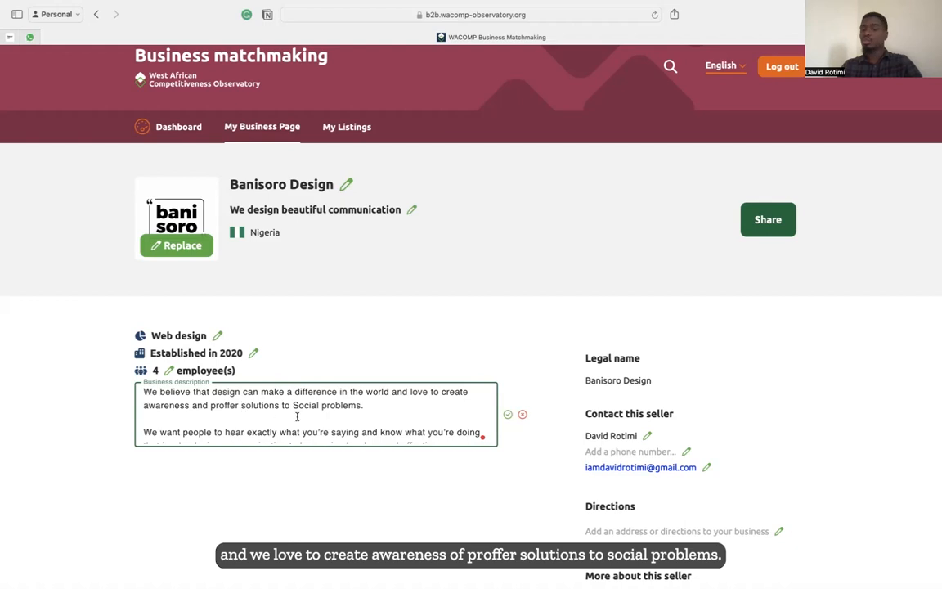
{"action": "scroll", "coordinate": [297, 417], "scroll_direction": "down", "scroll_amount": 2}
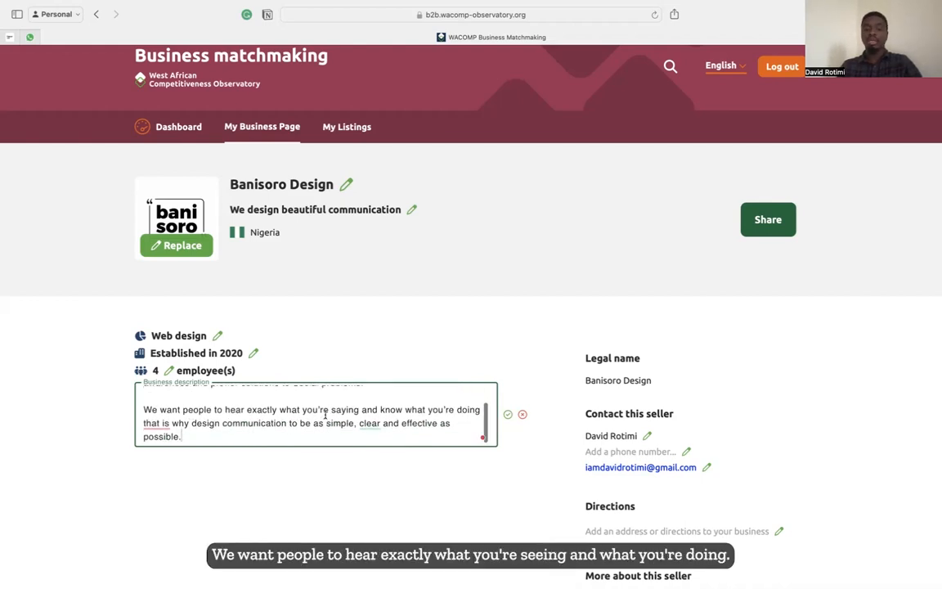
{"action": "left_click", "coordinate": [156, 423]}
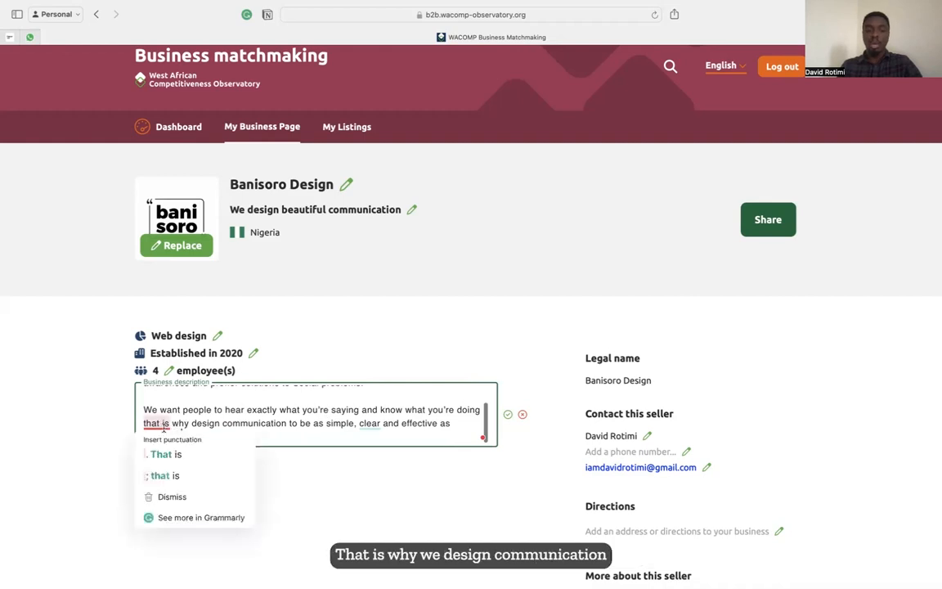
{"action": "left_click", "coordinate": [166, 454]}
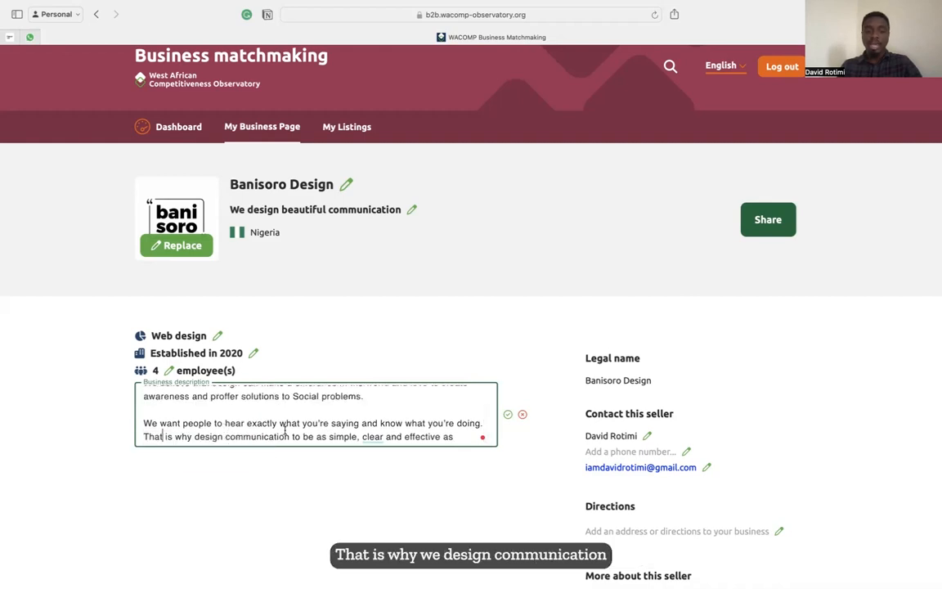
{"action": "scroll", "coordinate": [292, 436], "scroll_direction": "down", "scroll_amount": 1}
{"action": "mouse_move", "coordinate": [372, 423]}
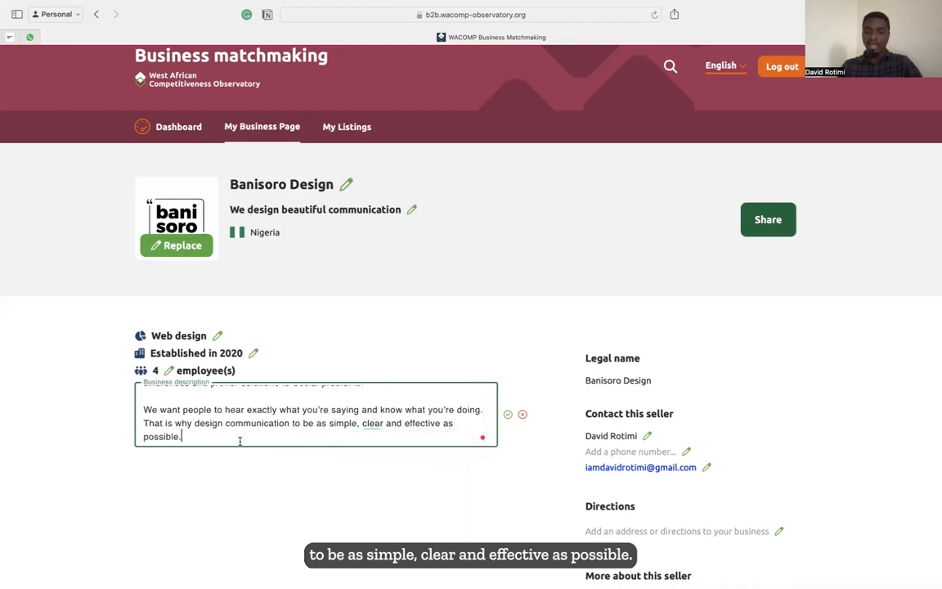
{"action": "left_click", "coordinate": [508, 415]}
{"action": "scroll", "coordinate": [507, 416], "scroll_direction": "down", "scroll_amount": 2}
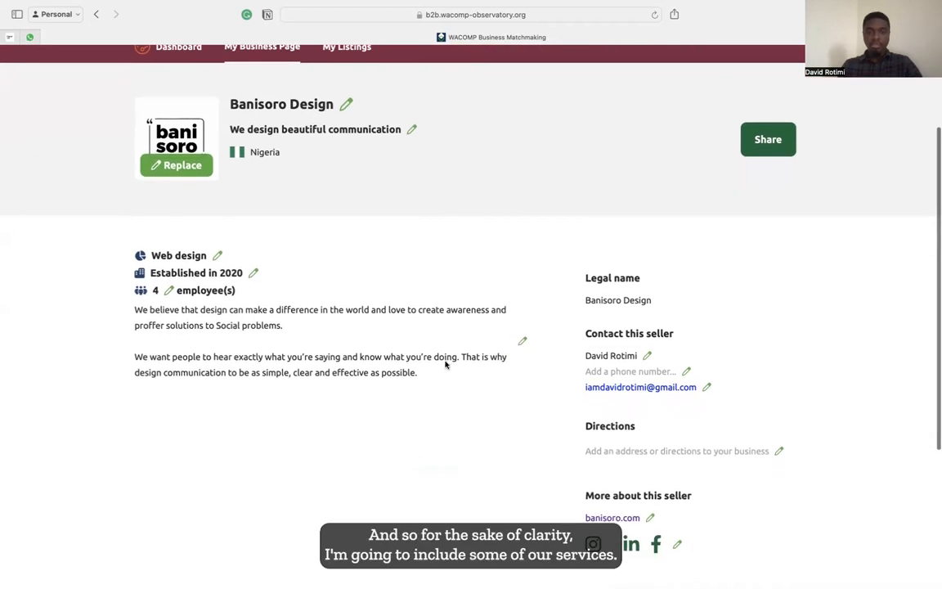
Write a new paragraph about building brands and creating logos, websites, apps, marketing, consultancy and training.
{"action": "left_click", "coordinate": [523, 342]}
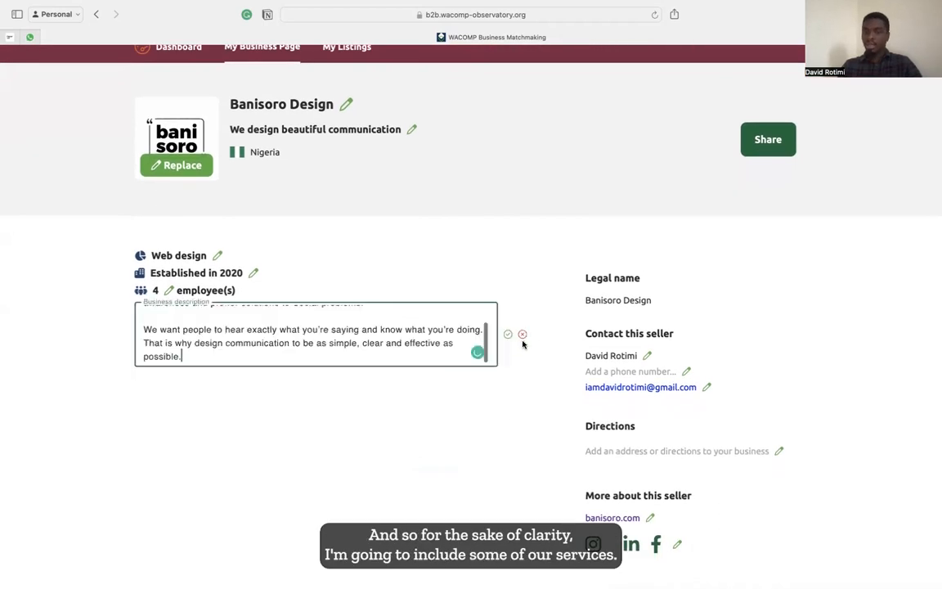
{"action": "key", "text": "Return"}
{"action": "key", "text": "Return"}
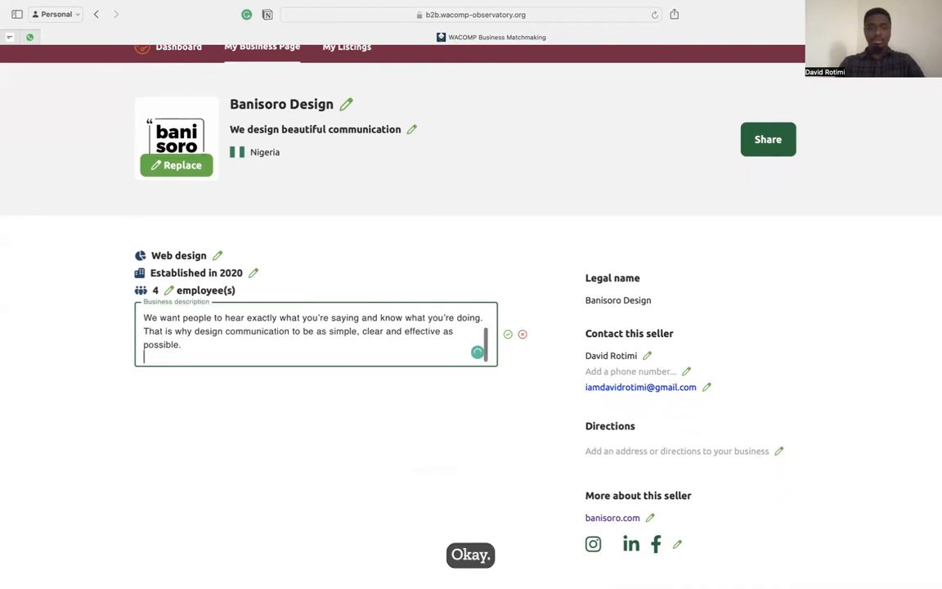
{"action": "type", "text": "We build andcerate"}
{"action": "key", "text": "BackSpace"}
{"action": "key", "text": "BackSpace"}
{"action": "key", "text": "BackSpace"}
{"action": "key", "text": "BackSpace"}
{"action": "key", "text": "BackSpace"}
{"action": "key", "text": "BackSpace"}
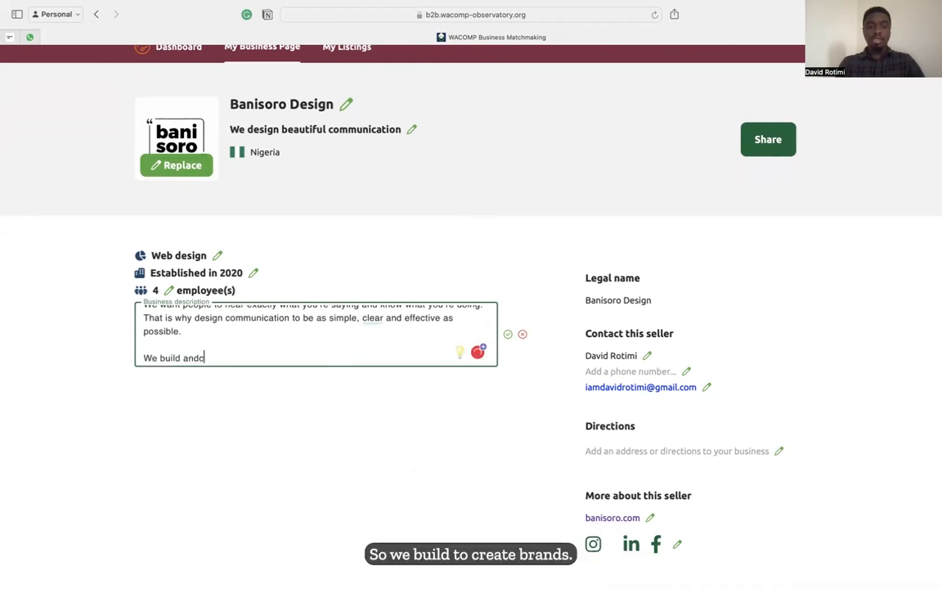
{"action": "type", "text": "create brands "}
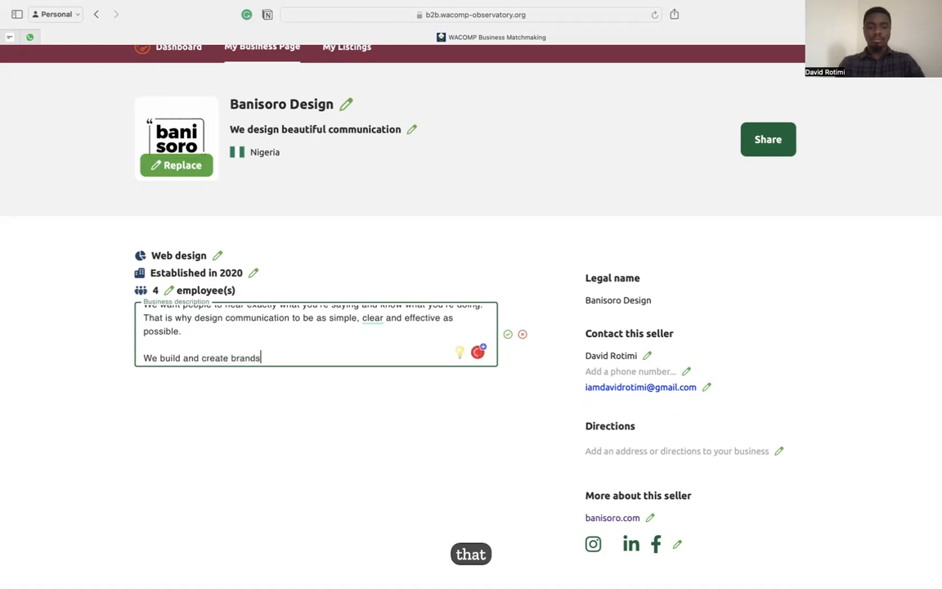
{"action": "type", "text": "that stand out, and we"}
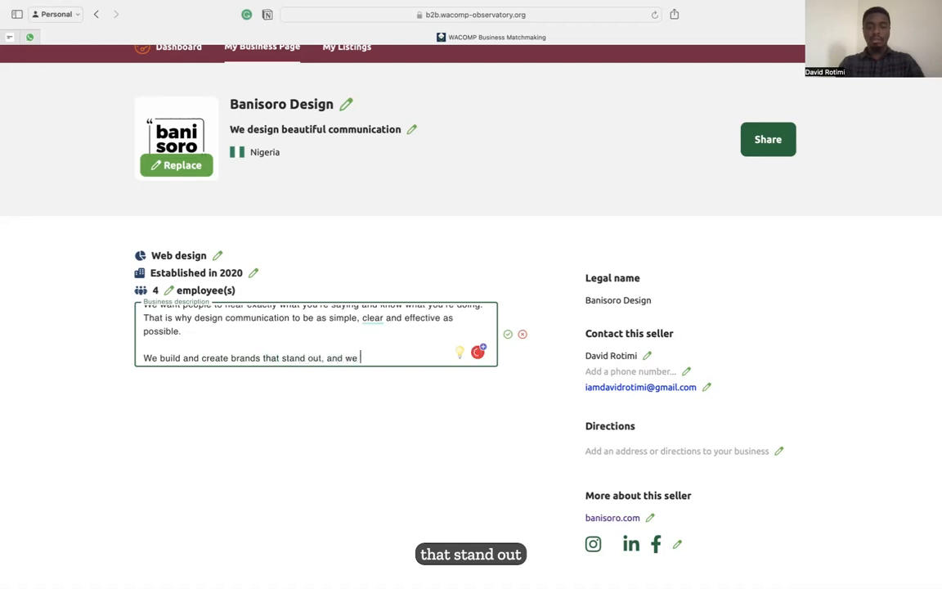
{"action": "type", "text": " empower the"}
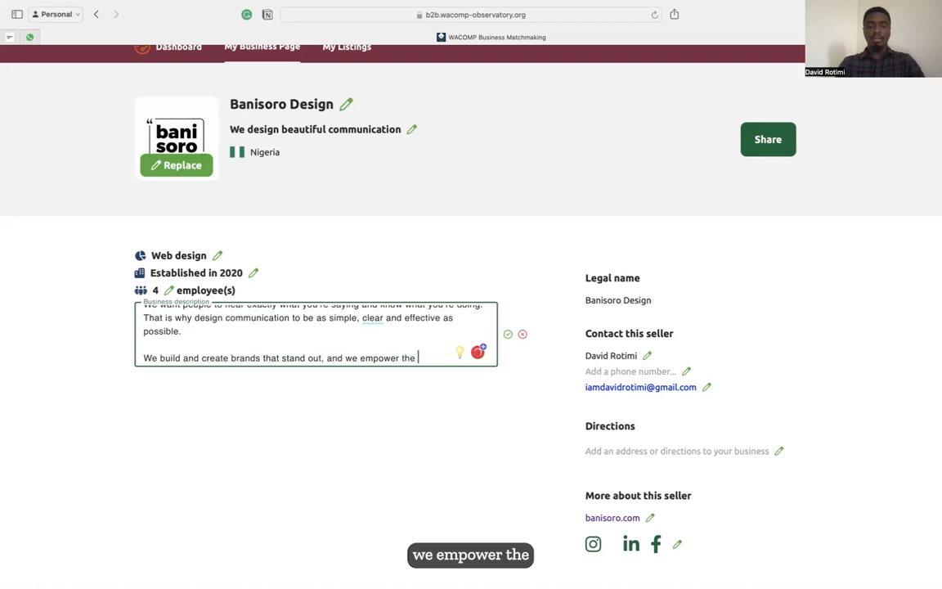
{"action": "type", "text": " people "}
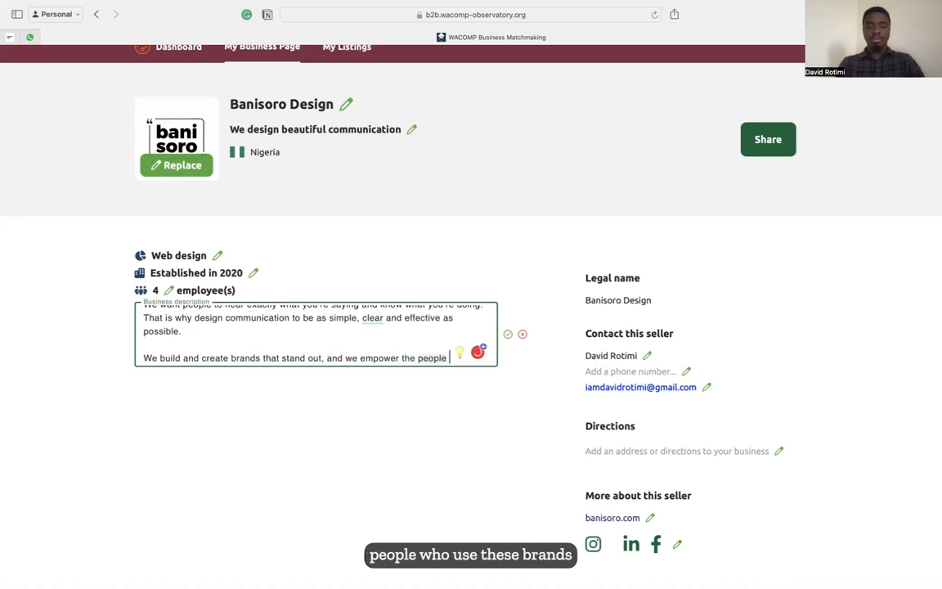
{"action": "type", "text": "who us"}
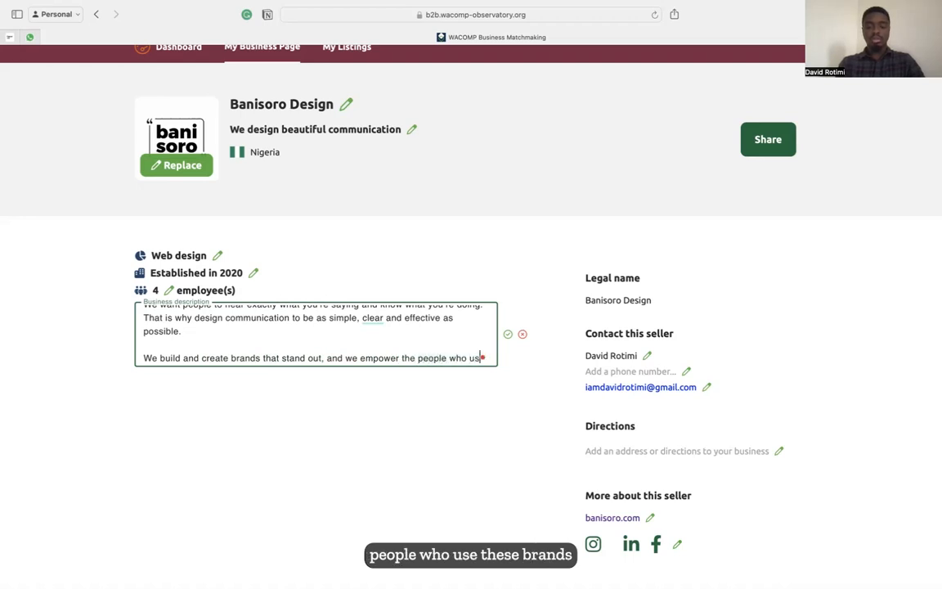
{"action": "type", "text": "e thies brands "}
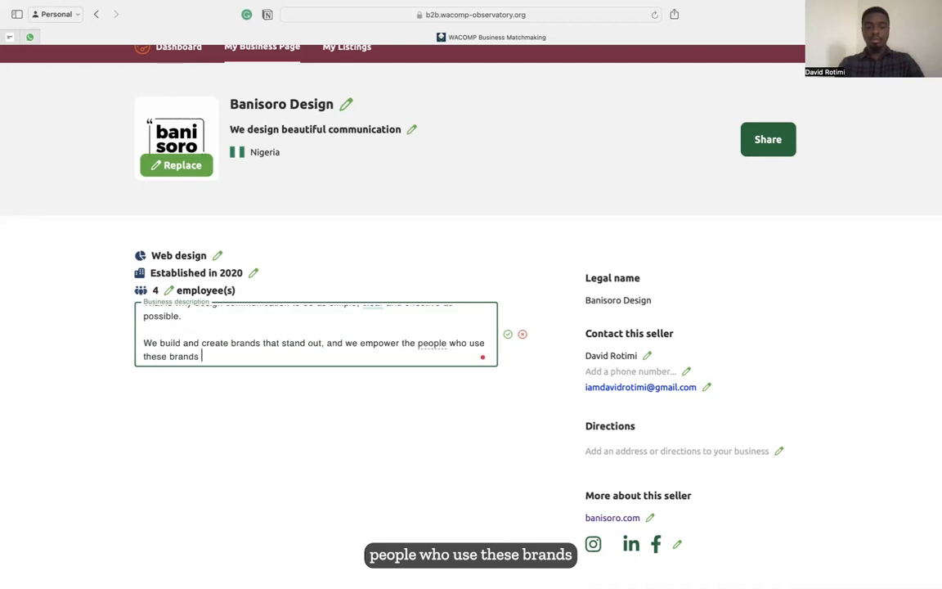
{"action": "type", "text": "to managem"}
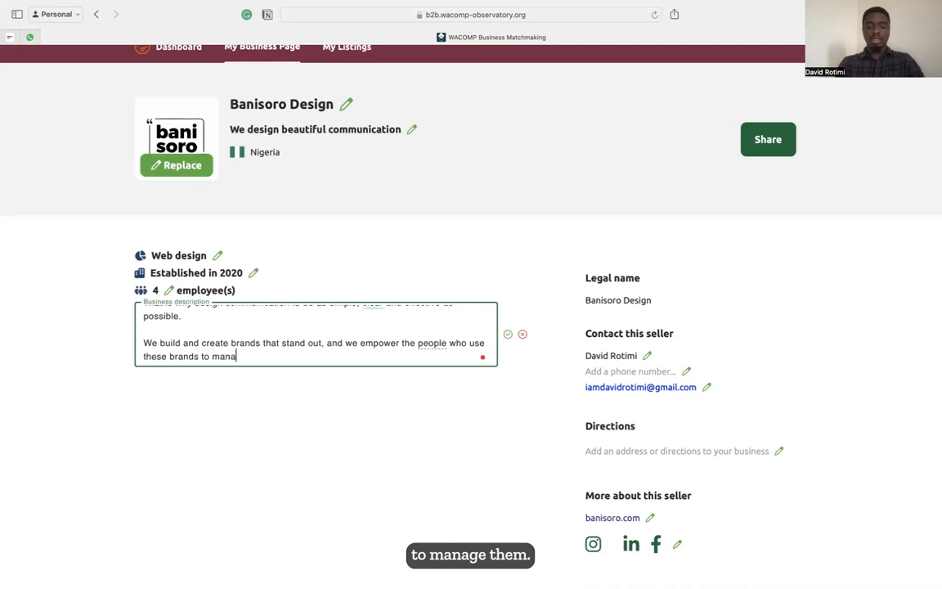
{"action": "key", "text": "BackSpace"}
{"action": "key", "text": "BackSpace"}
{"action": "type", "text": "e them."}
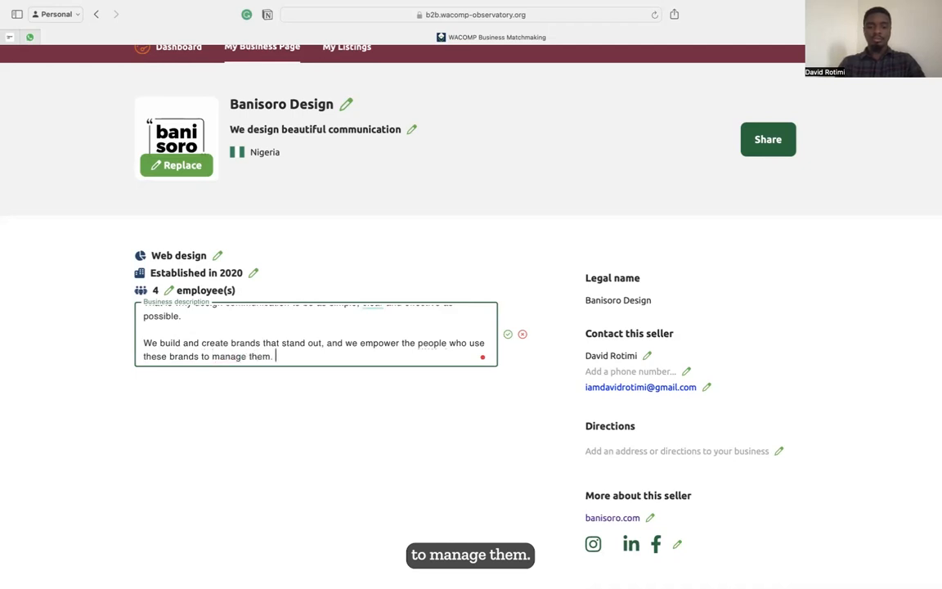
{"action": "type", "text": " We create"}
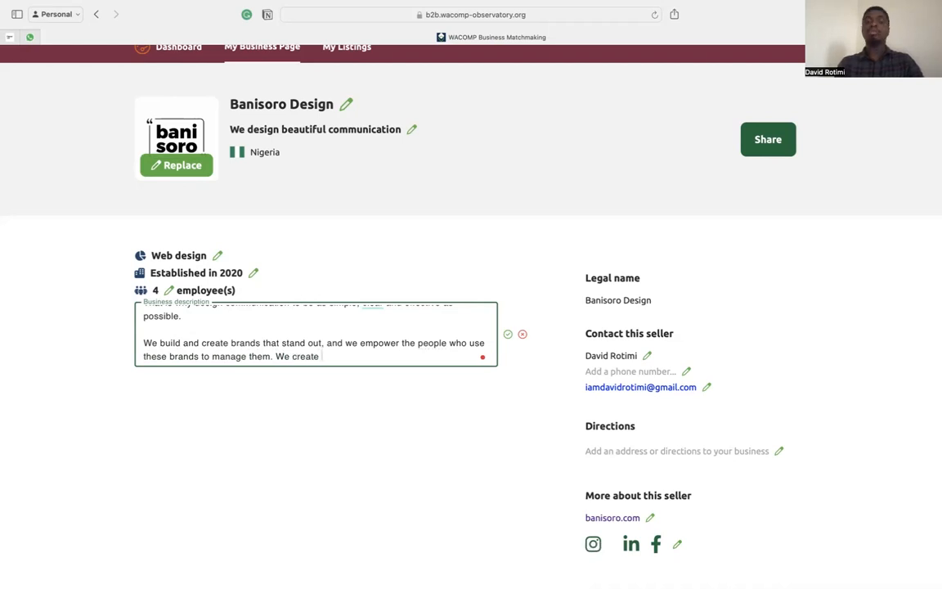
{"action": "type", "text": " logo"}
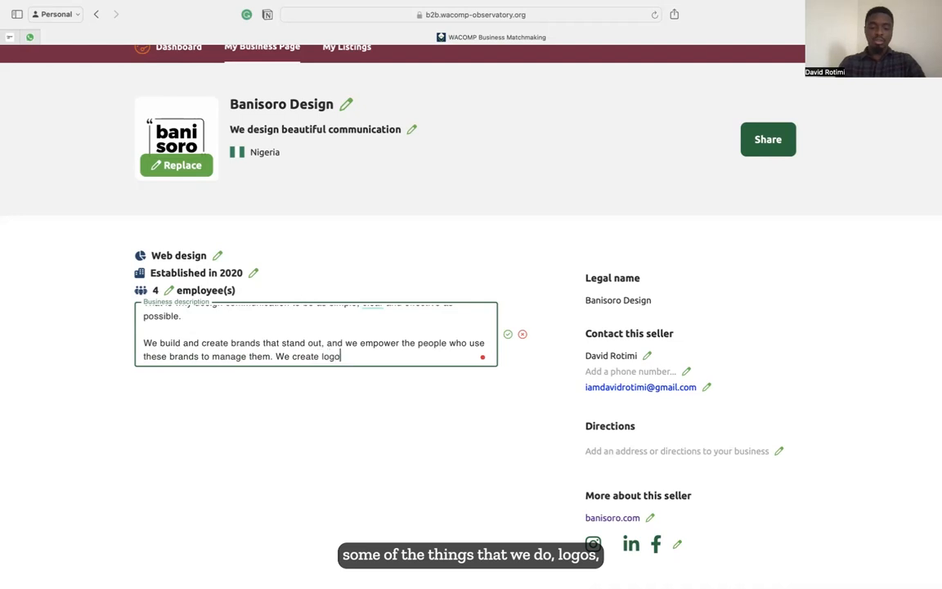
{"action": "type", "text": "s, weisbite"}
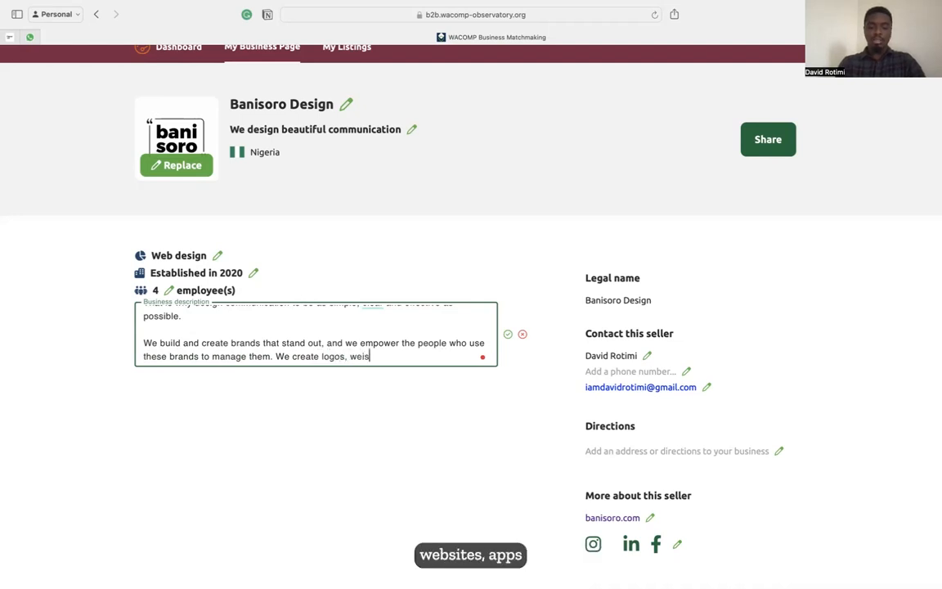
{"action": "key", "text": "BackSpace"}
{"action": "key", "text": "BackSpace"}
{"action": "key", "text": "BackSpace"}
{"action": "type", "text": "bsites, apps"}
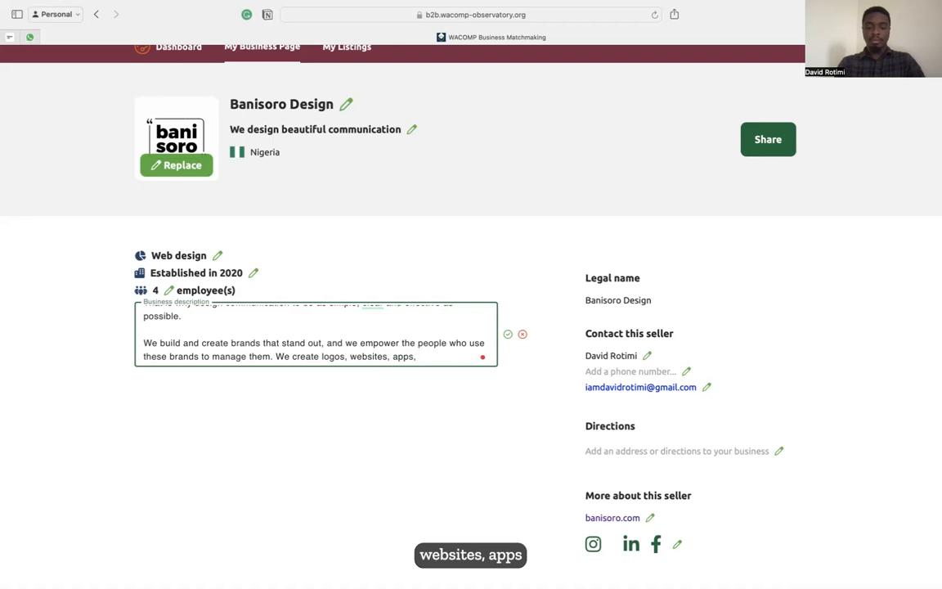
{"action": "type", "text": ", print and "}
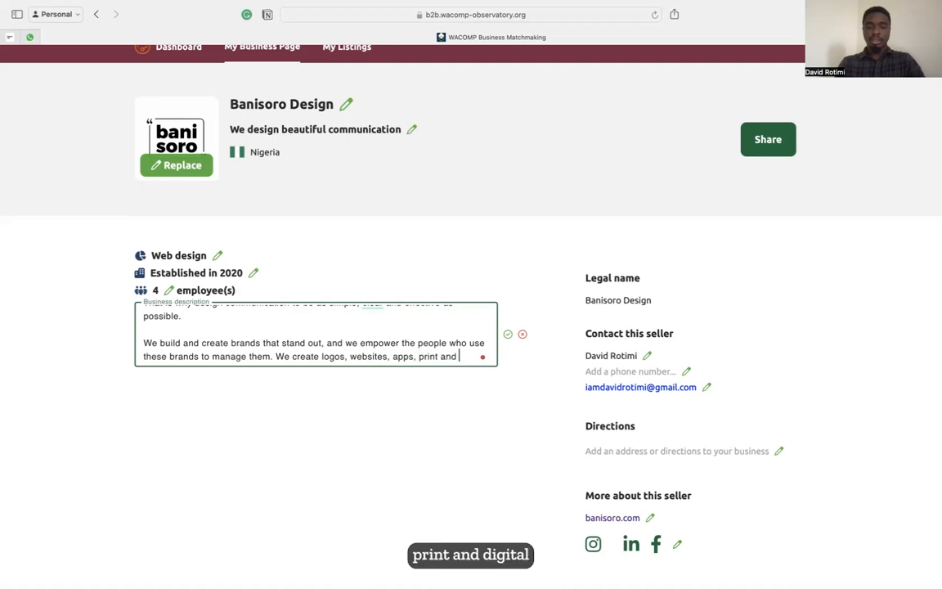
{"action": "type", "text": "digital marketing "}
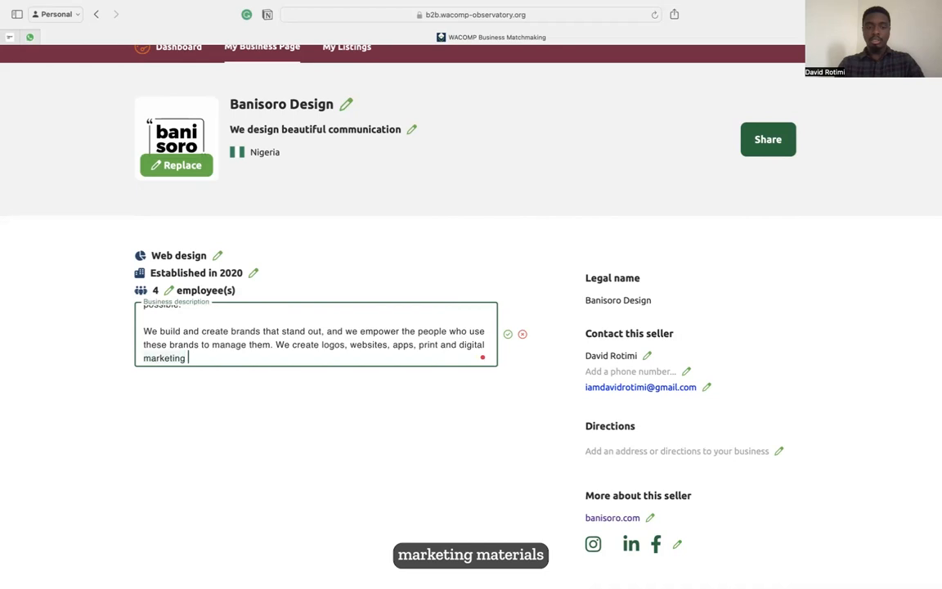
{"action": "type", "text": "materials, con"}
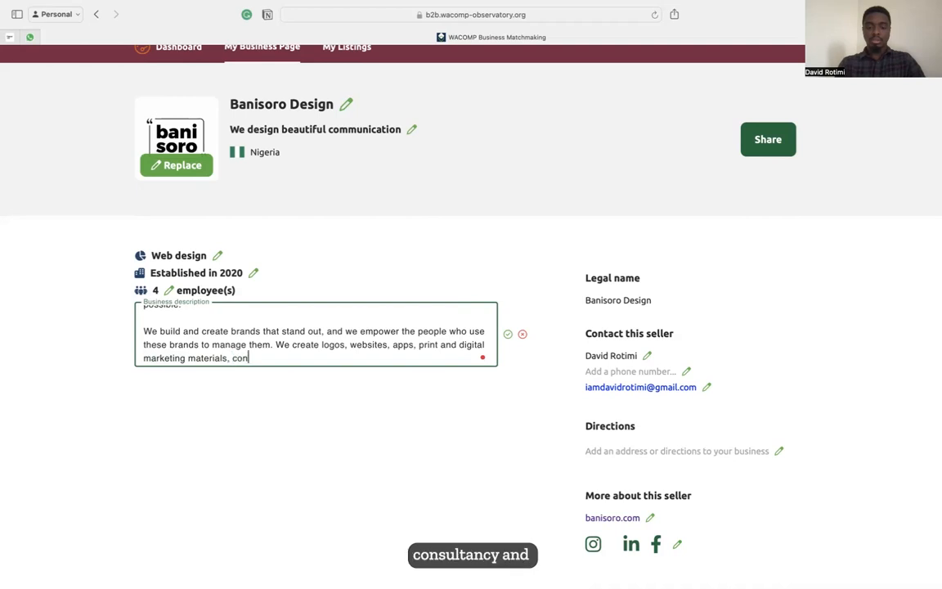
{"action": "type", "text": "sultancy and training sevices"}
Correct 'sevices' to 'services', end with a full stop, accept the clarity rewrite, and save.
{"action": "left_click", "coordinate": [349, 357]}
{"action": "type", "text": "r"}
{"action": "left_click", "coordinate": [395, 357]}
{"action": "type", "text": "."}
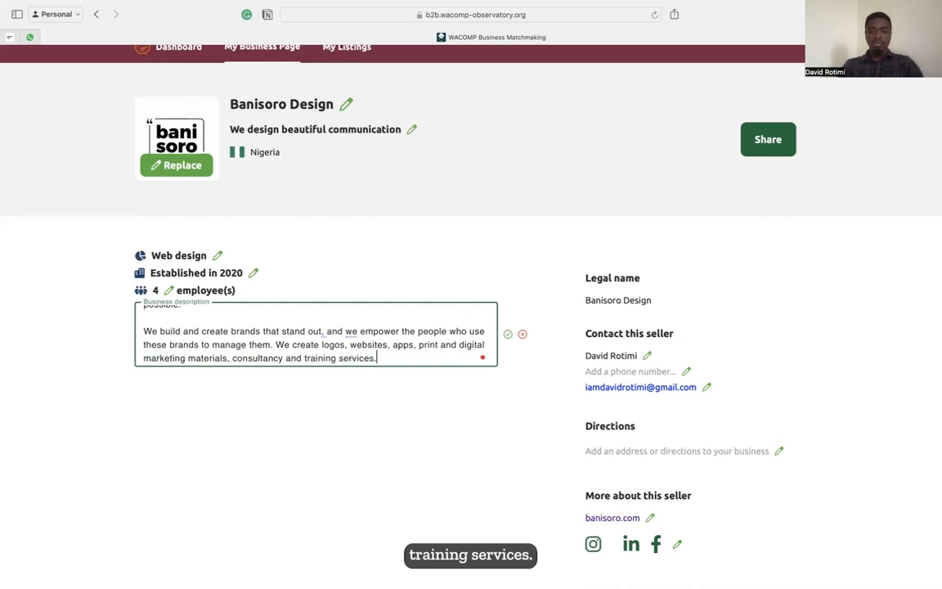
{"action": "mouse_move", "coordinate": [355, 332]}
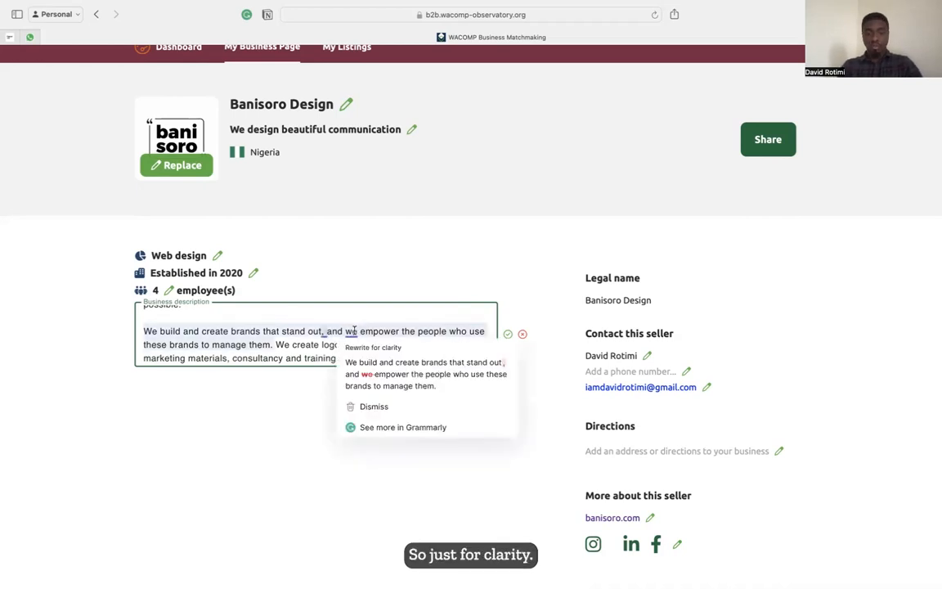
{"action": "left_click", "coordinate": [382, 384]}
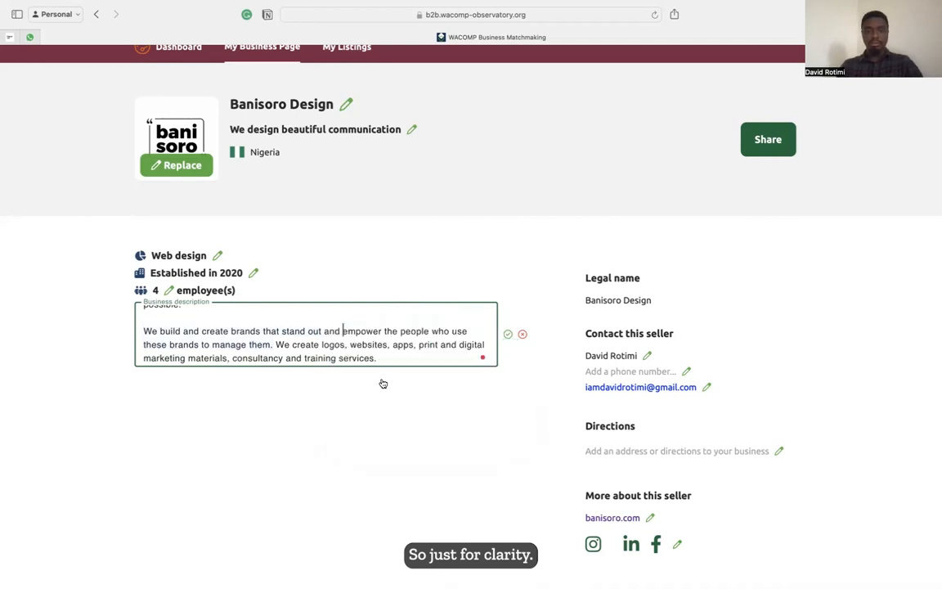
{"action": "left_click", "coordinate": [509, 334]}
{"action": "scroll", "coordinate": [540, 366], "scroll_direction": "down", "scroll_amount": 1}
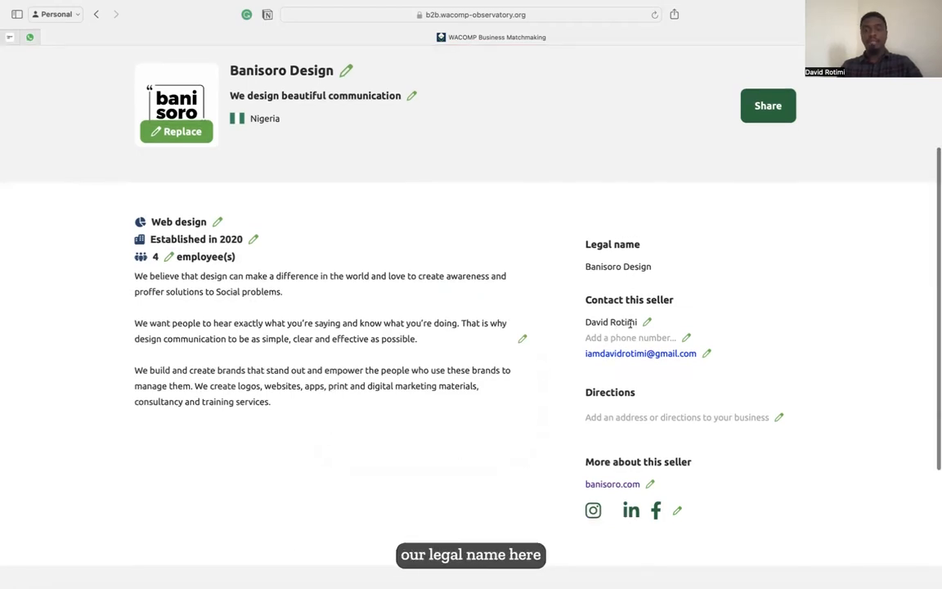
Enter a placeholder phone number for the seller contact.
{"action": "left_click", "coordinate": [686, 337]}
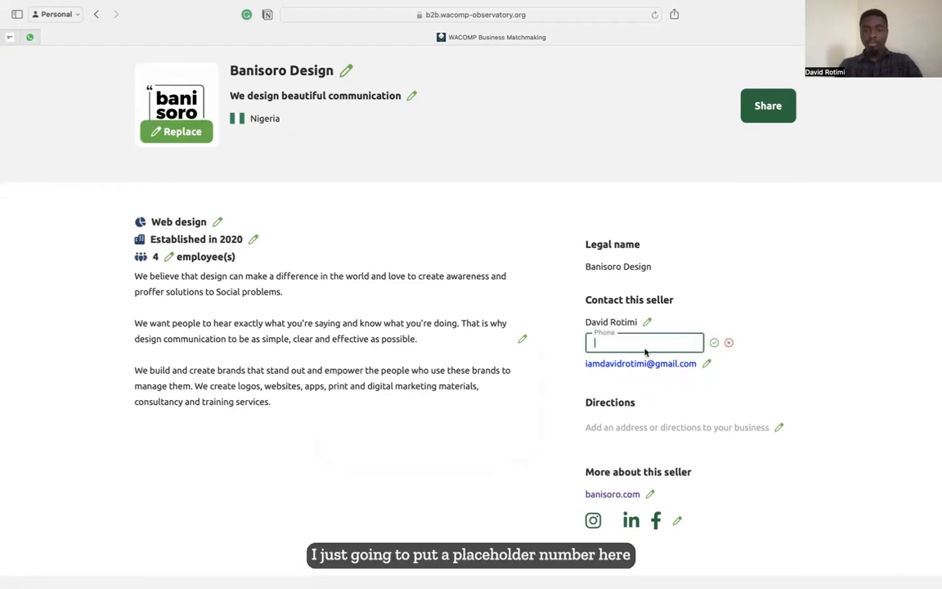
{"action": "type", "text": "12345678"}
{"action": "key", "text": "Return"}
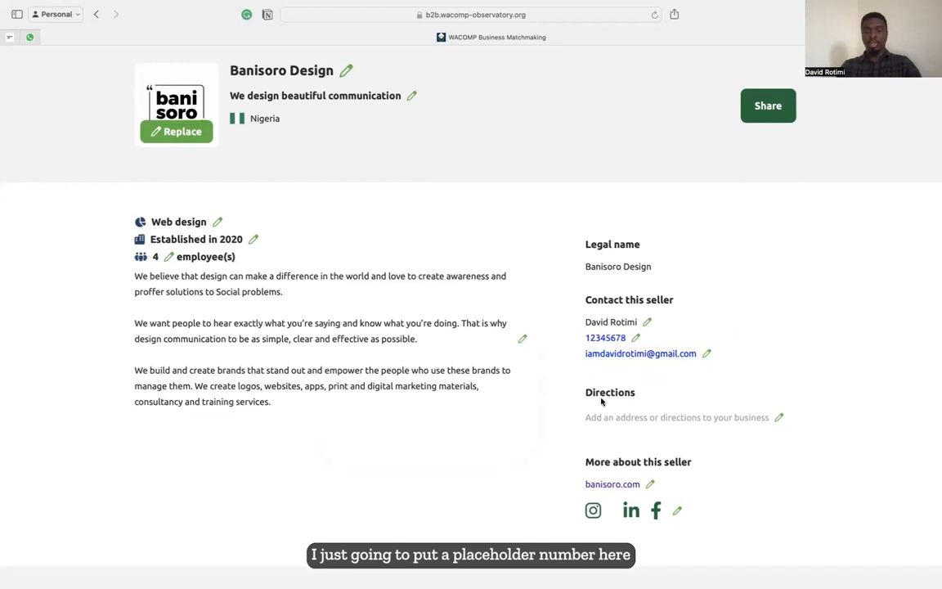
{"action": "scroll", "coordinate": [604, 400], "scroll_direction": "down", "scroll_amount": 1}
Set the business directions to 'Abuja, Nigeria'.
{"action": "left_click", "coordinate": [779, 374]}
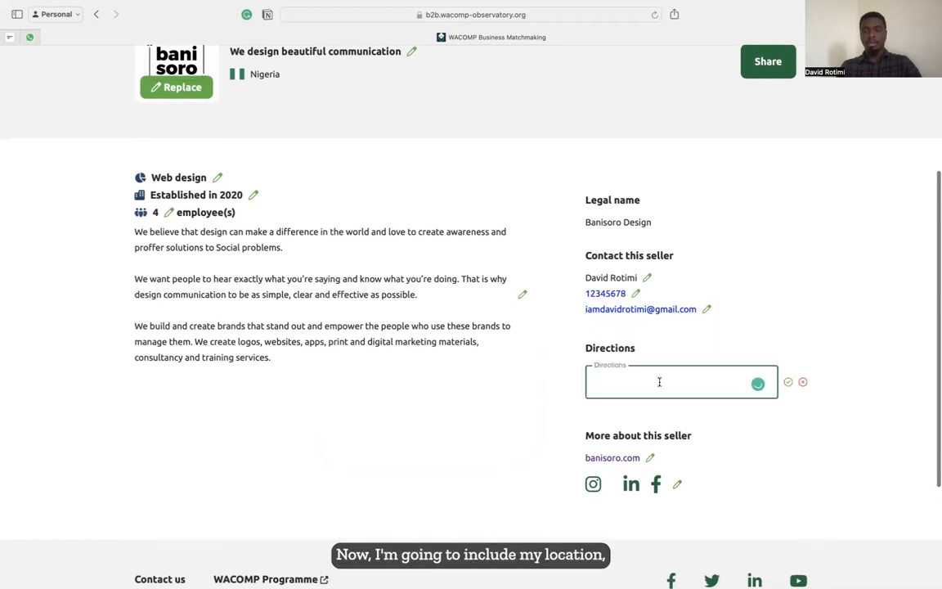
{"action": "type", "text": "Abuja"}
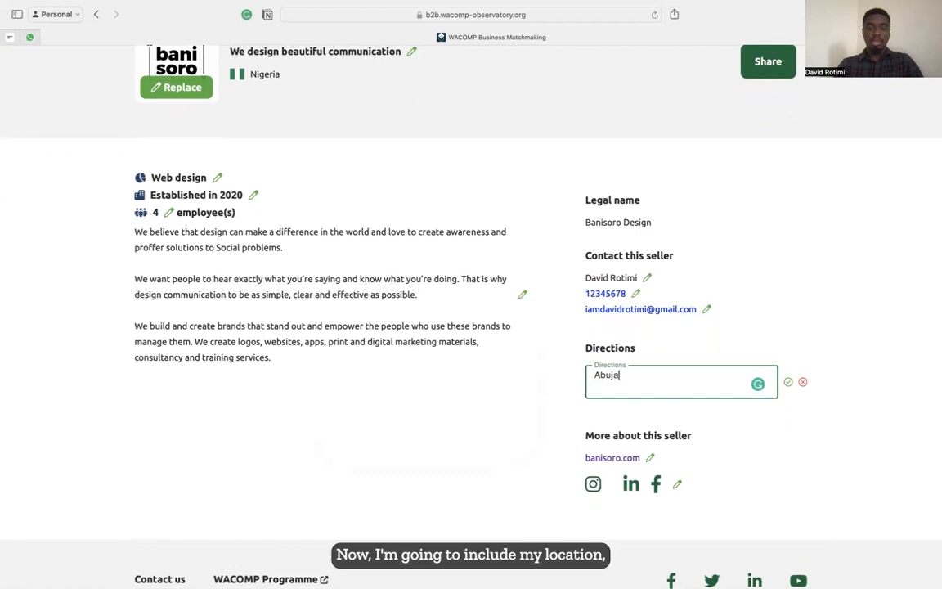
{"action": "type", "text": ", Nigeria"}
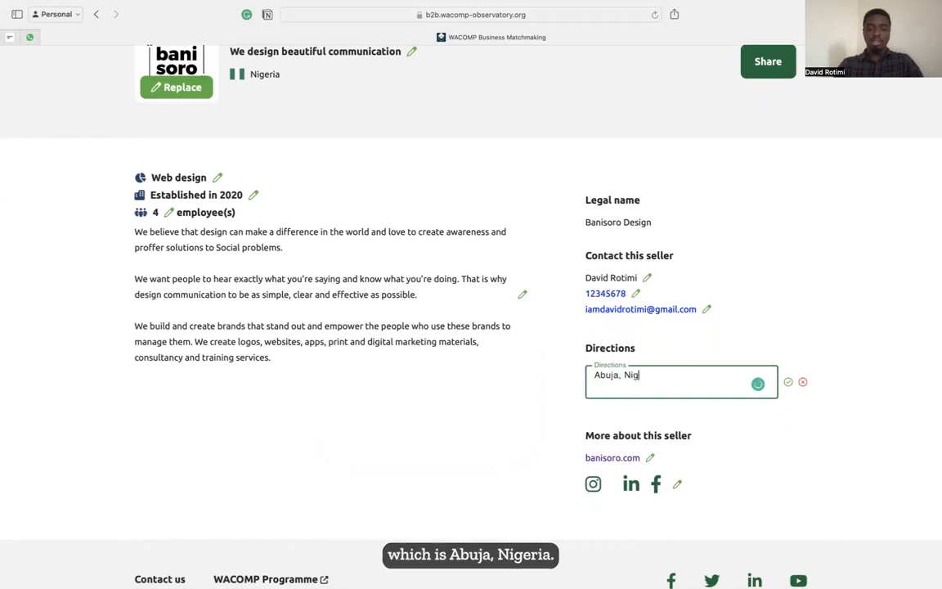
{"action": "left_click", "coordinate": [790, 385]}
{"action": "scroll", "coordinate": [571, 368], "scroll_direction": "down", "scroll_amount": 3}
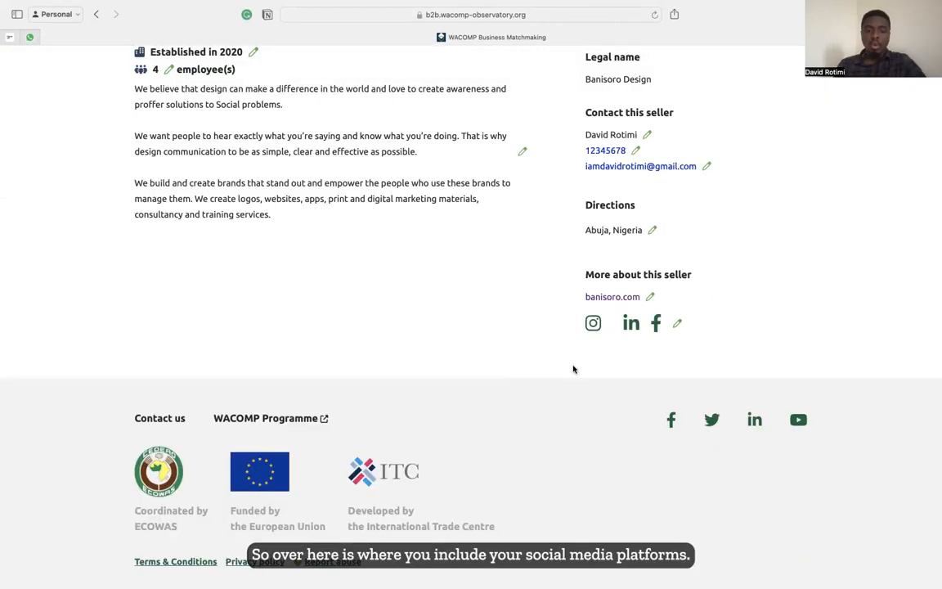
Set the first social media link's platform to Facebook in the links editor.
{"action": "left_click", "coordinate": [679, 324]}
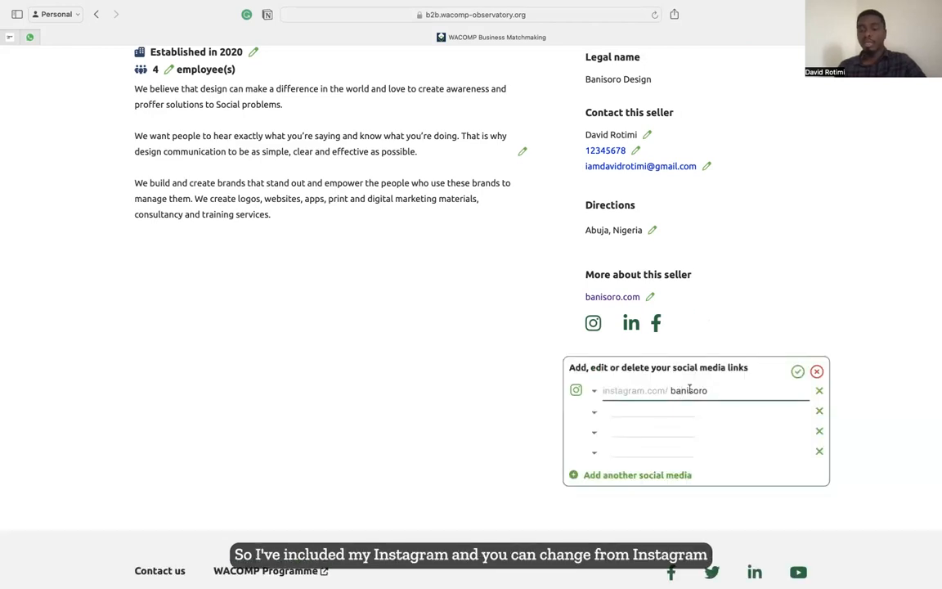
{"action": "left_click", "coordinate": [594, 391]}
{"action": "left_click", "coordinate": [601, 470]}
{"action": "left_click", "coordinate": [591, 391]}
{"action": "left_click", "coordinate": [594, 496]}
{"action": "left_click", "coordinate": [574, 393]}
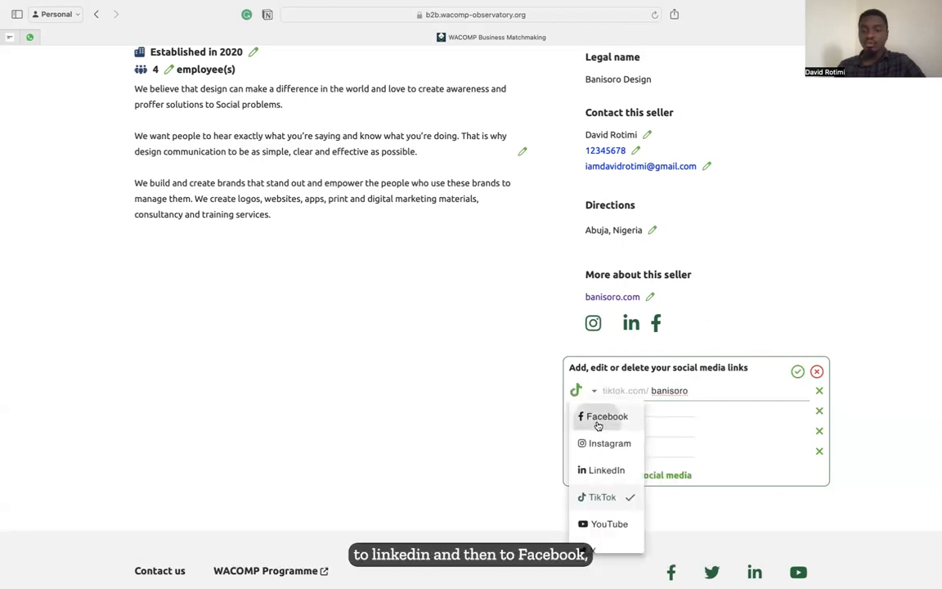
{"action": "left_click", "coordinate": [597, 423]}
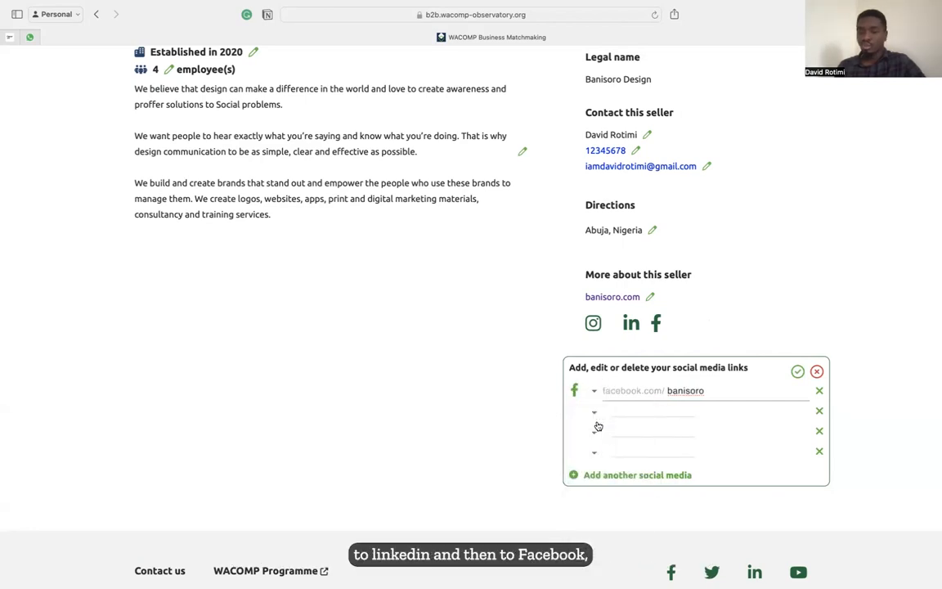
{"action": "left_click", "coordinate": [817, 372]}
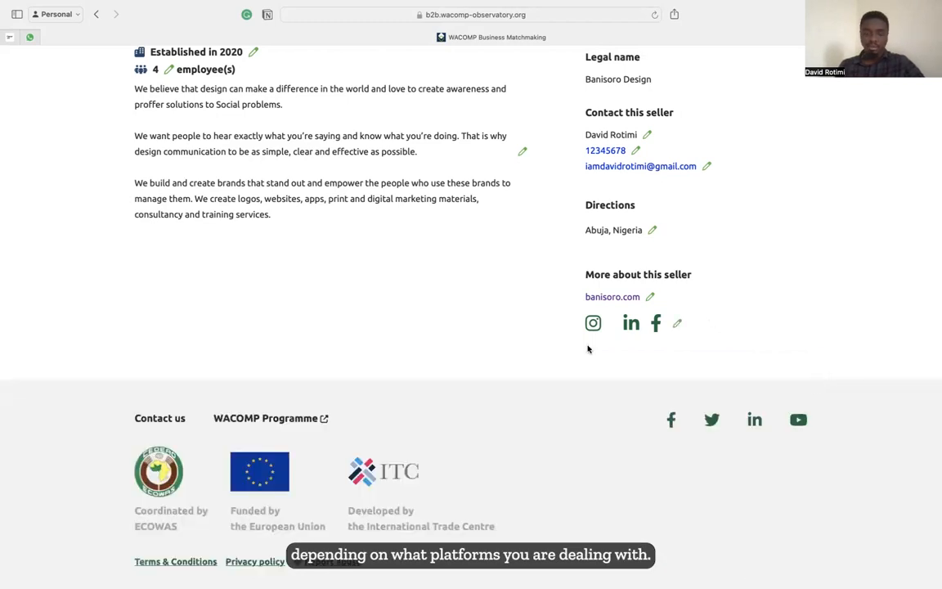
{"action": "scroll", "coordinate": [587, 350], "scroll_direction": "up", "scroll_amount": 5}
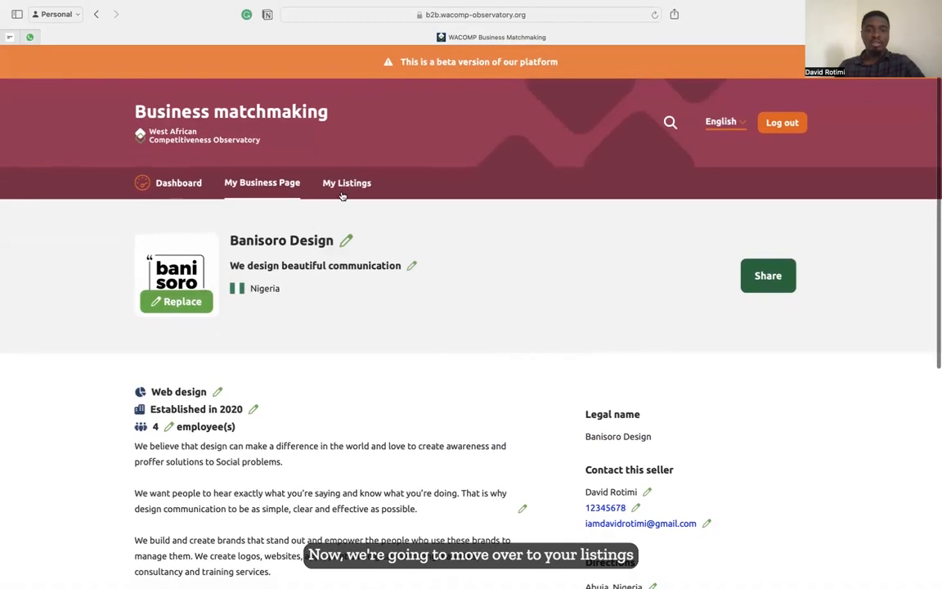
Create a new product listing from My Listings.
{"action": "left_click", "coordinate": [354, 184]}
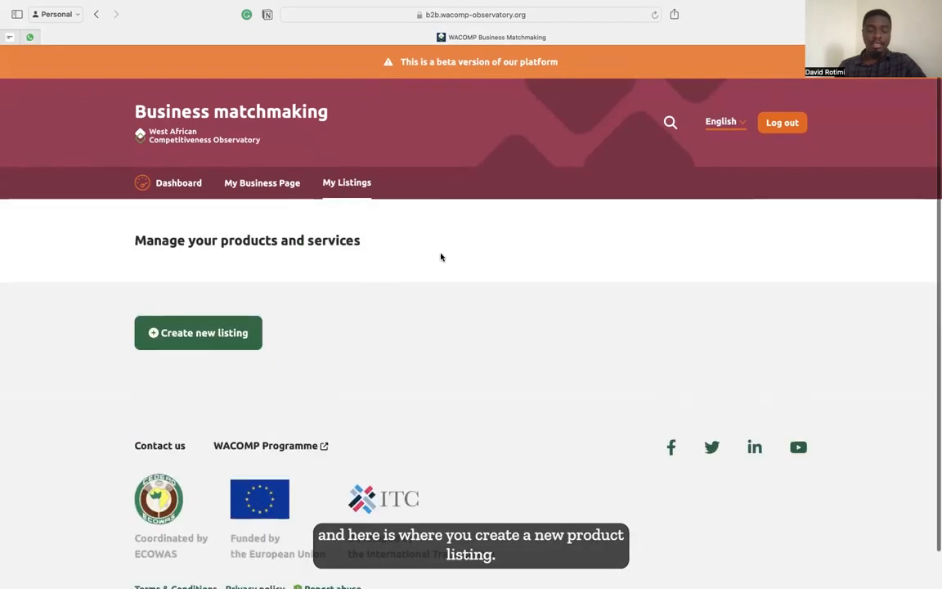
{"action": "left_click", "coordinate": [187, 340]}
{"action": "scroll", "coordinate": [393, 382], "scroll_direction": "down", "scroll_amount": 3}
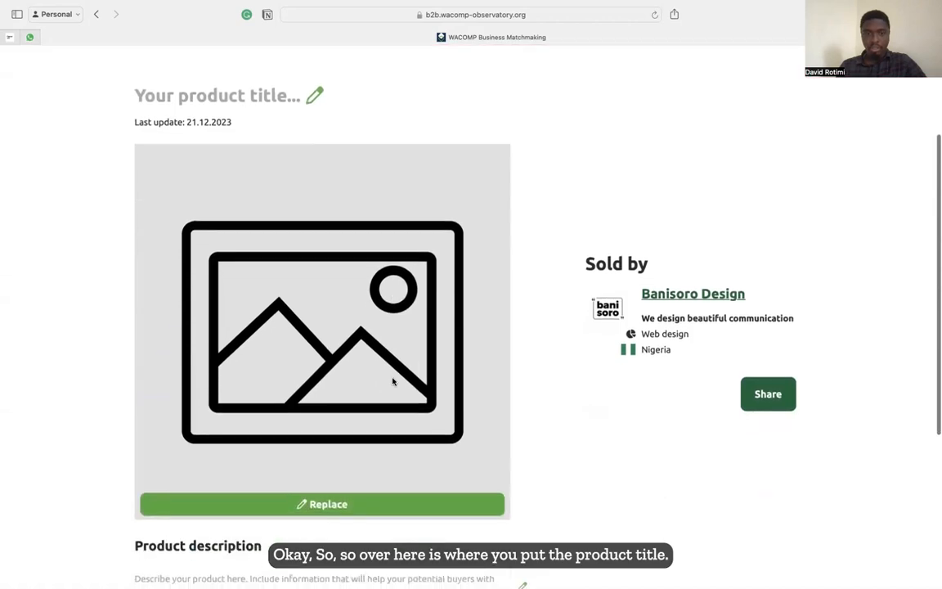
{"action": "scroll", "coordinate": [244, 253], "scroll_direction": "up", "scroll_amount": 5}
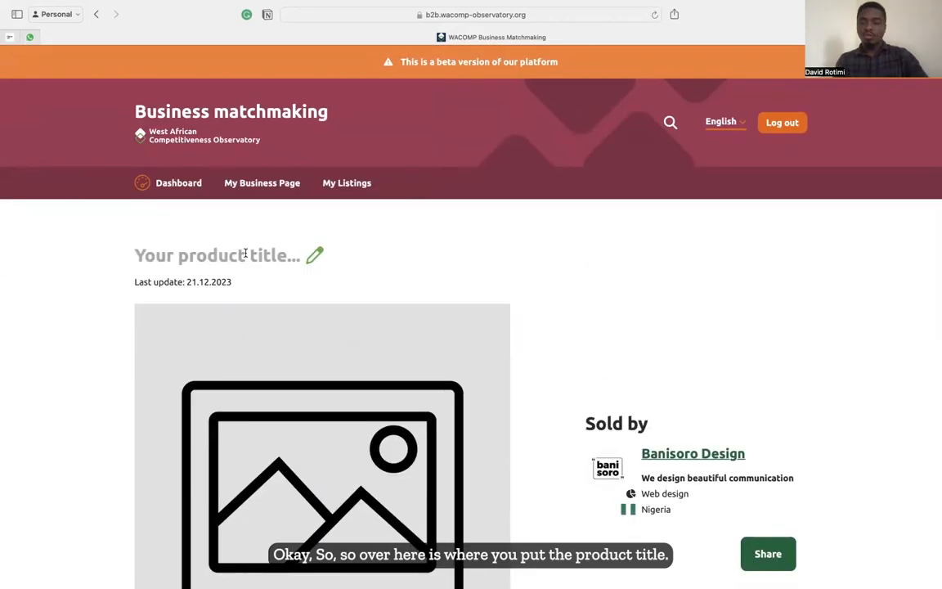
Title the new listing 'Logo Design'.
{"action": "left_click", "coordinate": [245, 255]}
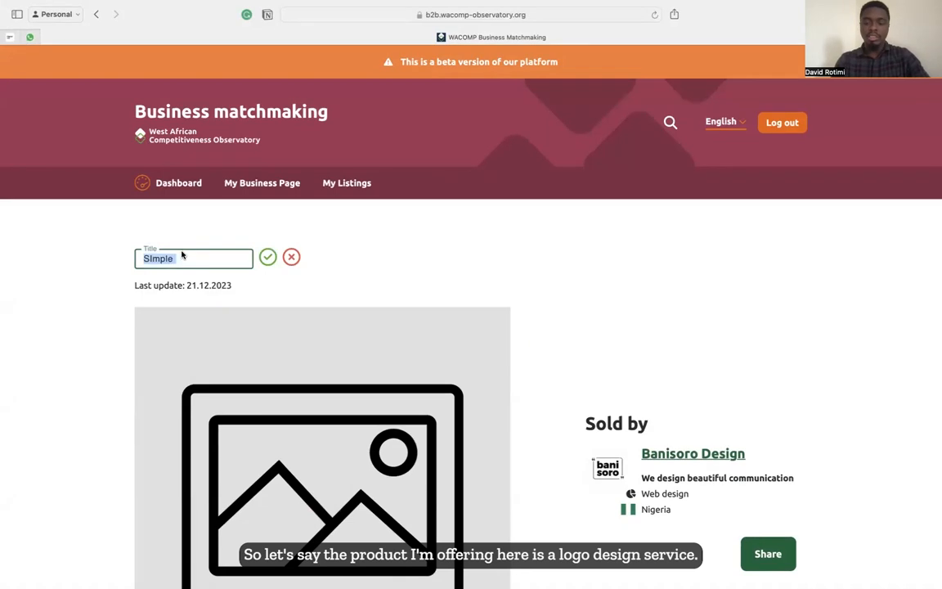
{"action": "key", "text": "BackSpace"}
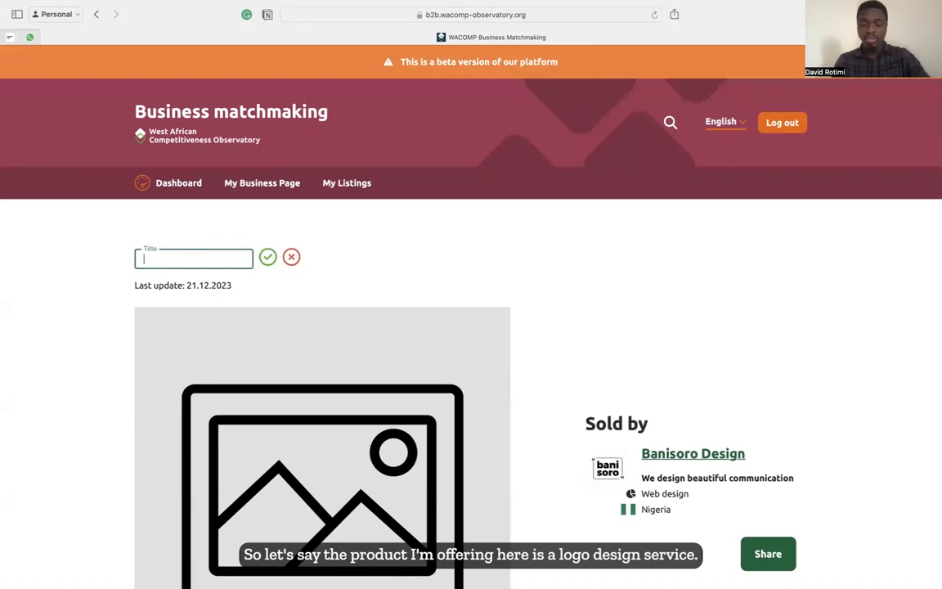
{"action": "type", "text": "Logo Design"}
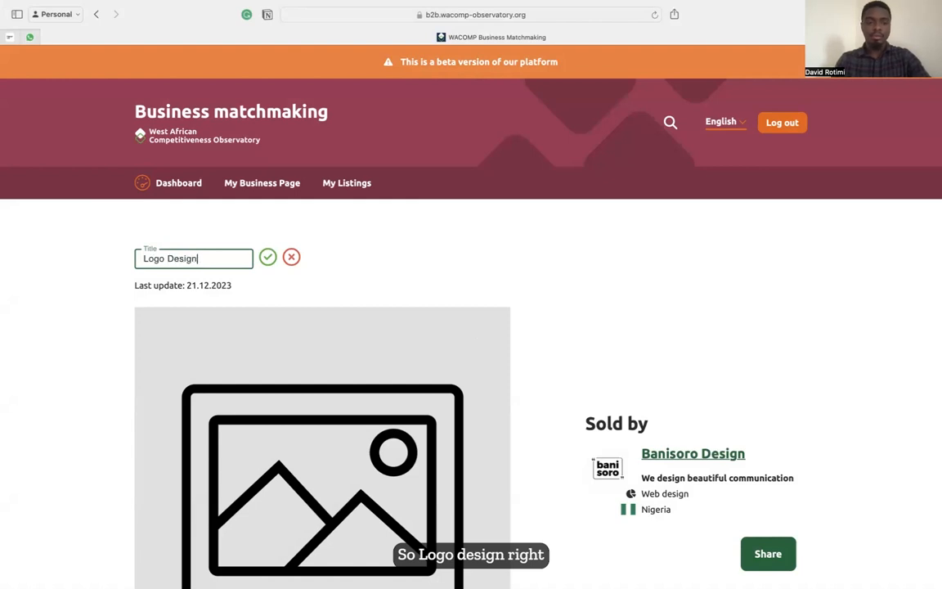
{"action": "left_click", "coordinate": [268, 257]}
{"action": "scroll", "coordinate": [266, 259], "scroll_direction": "down", "scroll_amount": 2}
{"action": "scroll", "coordinate": [265, 259], "scroll_direction": "down", "scroll_amount": 3}
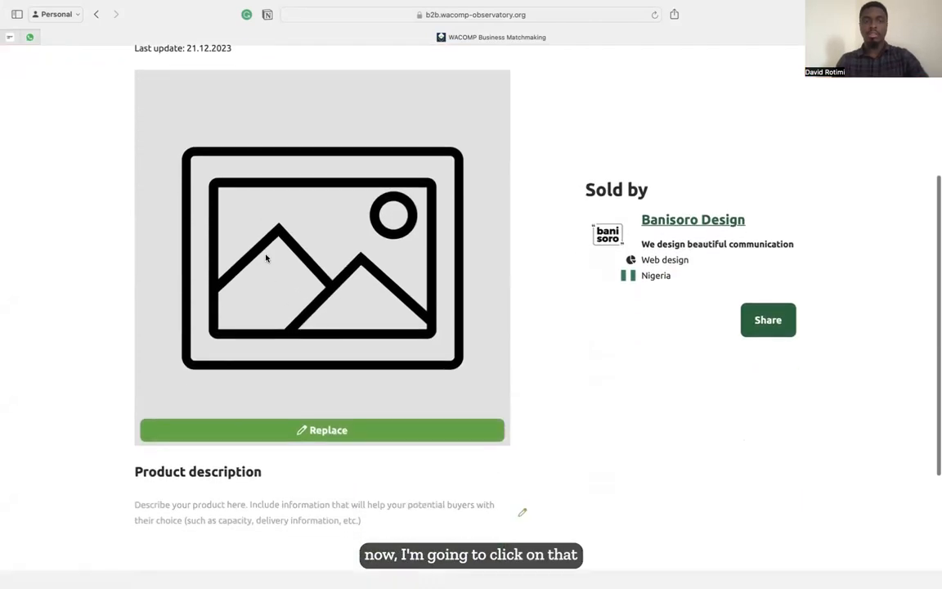
Set the Logo Design listing picture to the cropped Sieger brand sheet image.
{"action": "left_click", "coordinate": [301, 421]}
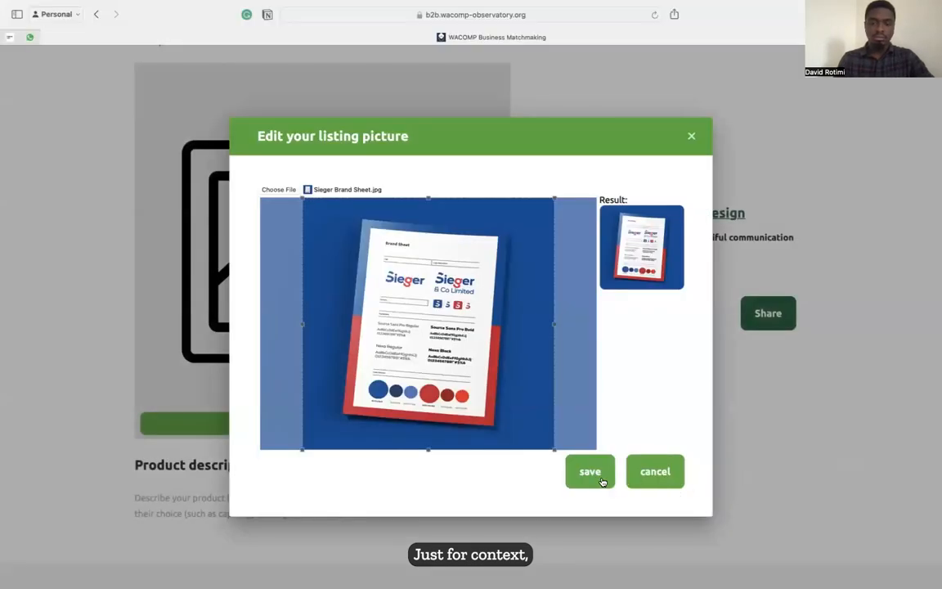
{"action": "left_click", "coordinate": [590, 472]}
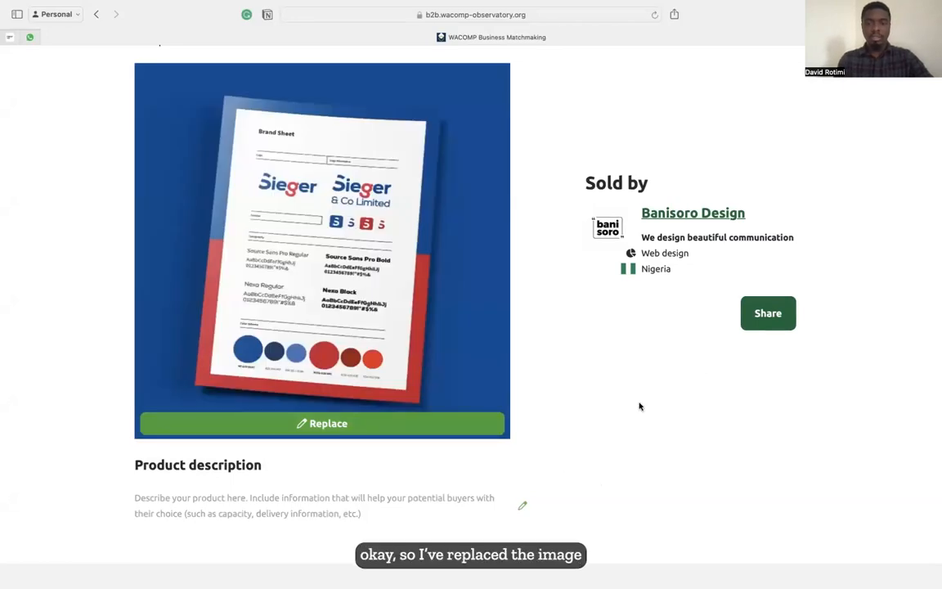
{"action": "scroll", "coordinate": [618, 431], "scroll_direction": "down", "scroll_amount": 3}
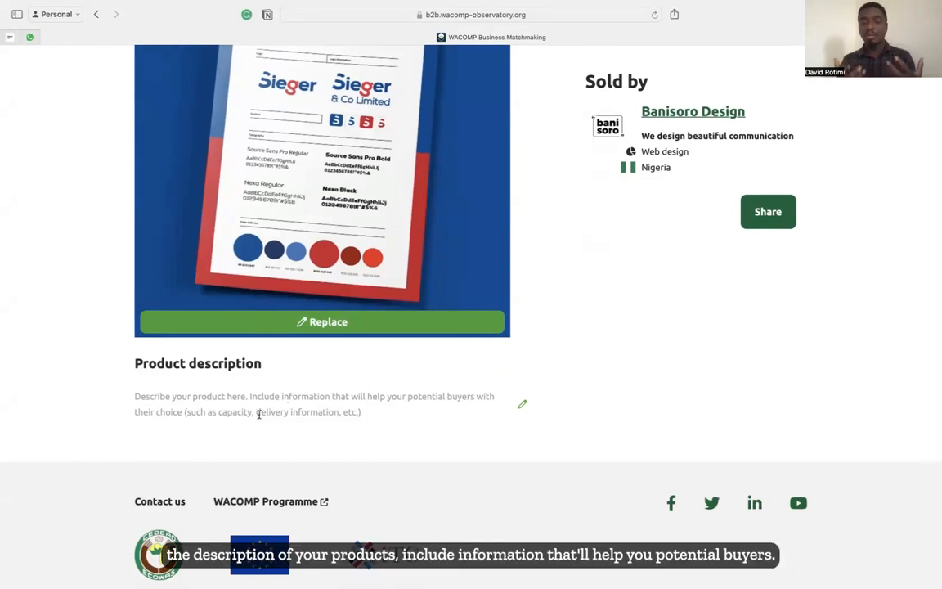
{"action": "left_click", "coordinate": [232, 395]}
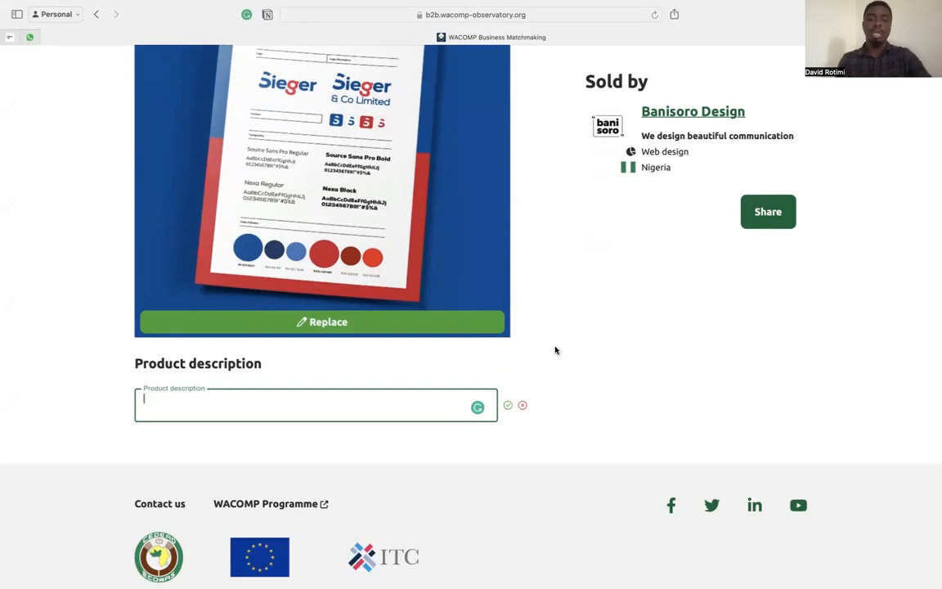
Type 'Simple Logo for N250,000, delivery in 1 week. Images and mockups delivered along with the soft copy.'.
{"action": "scroll", "coordinate": [555, 349], "scroll_direction": "up", "scroll_amount": 3}
{"action": "scroll", "coordinate": [555, 350], "scroll_direction": "up", "scroll_amount": 4}
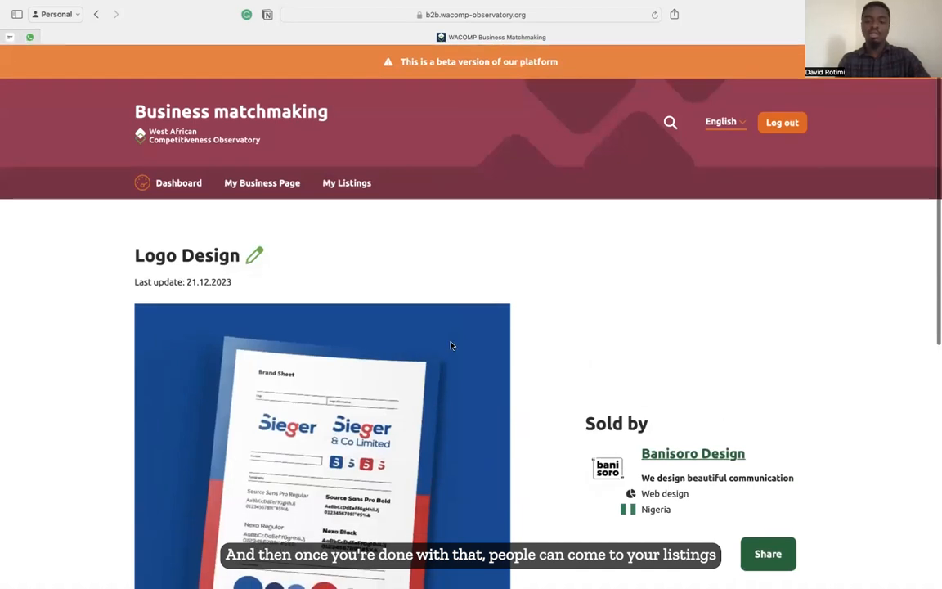
{"action": "scroll", "coordinate": [439, 315], "scroll_direction": "down", "scroll_amount": 7}
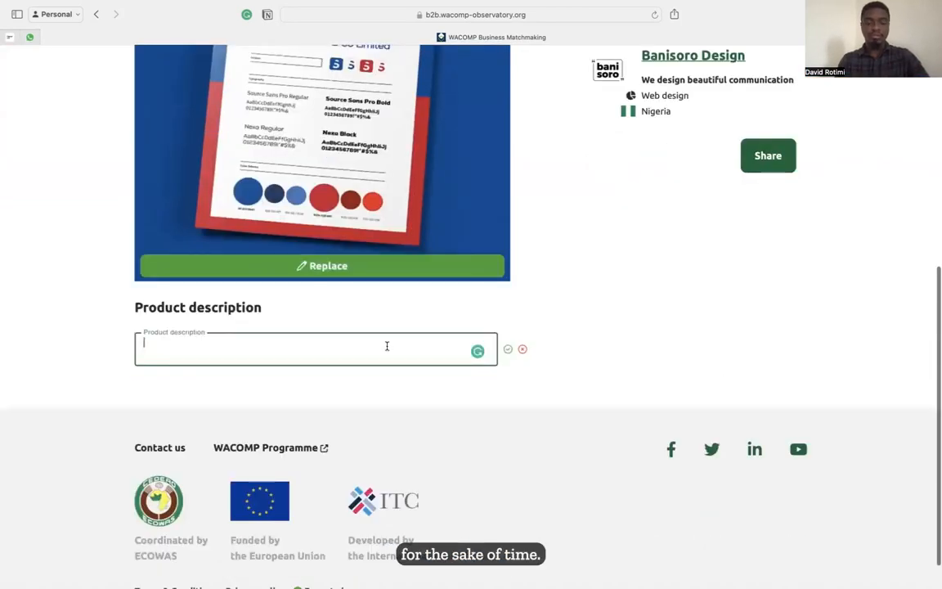
{"action": "type", "text": "SI"}
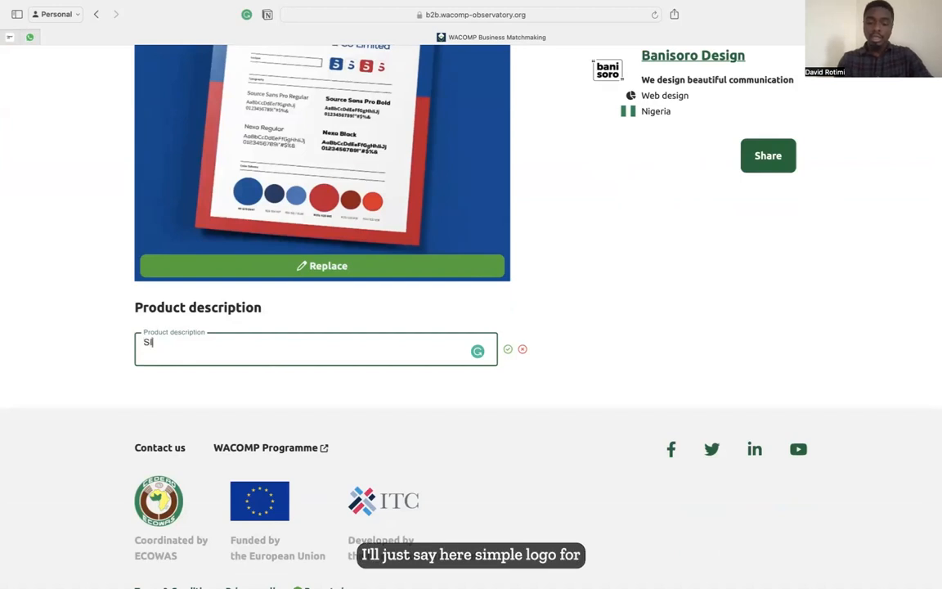
{"action": "type", "text": "mple Logo for N"}
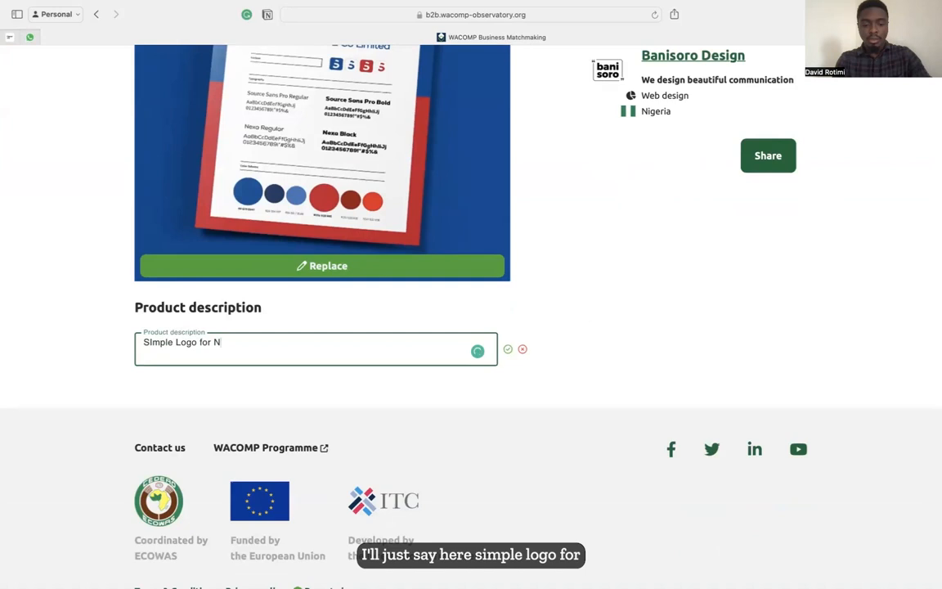
{"action": "type", "text": "N"}
{"action": "key", "text": "BackSpace"}
{"action": "type", "text": "250,000, delivery in 1 week. Images and mockups deliver"}
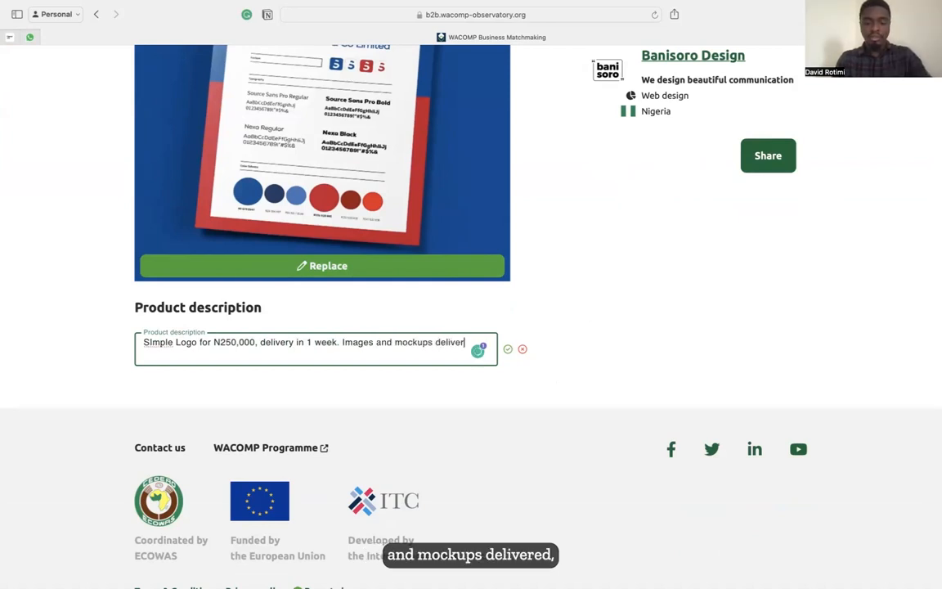
{"action": "type", "text": "ed alon"}
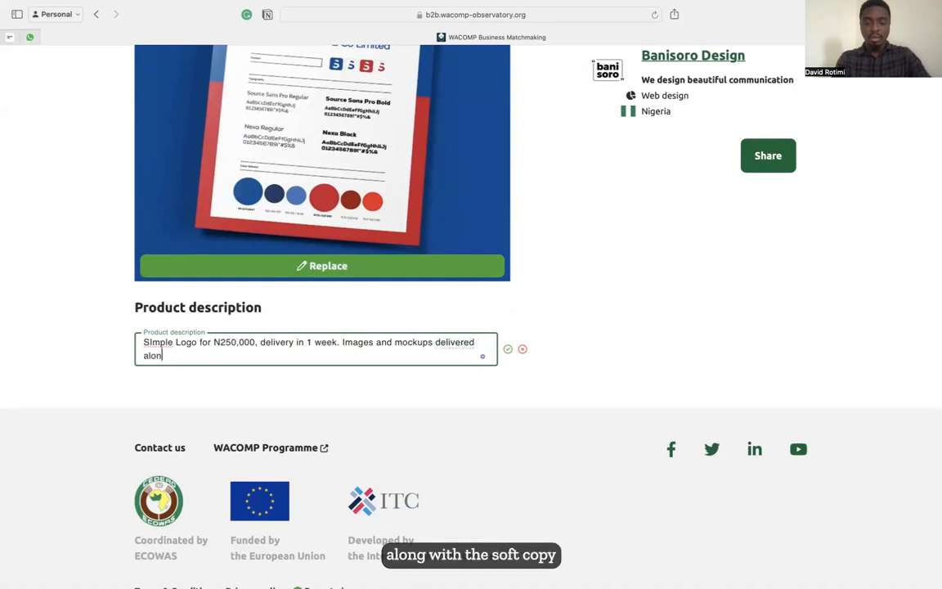
{"action": "type", "text": "g with the soft copy."}
Fix 'SImple', reword the delivery sentence to 'will be delivered', and save the description.
{"action": "right_click", "coordinate": [168, 344]}
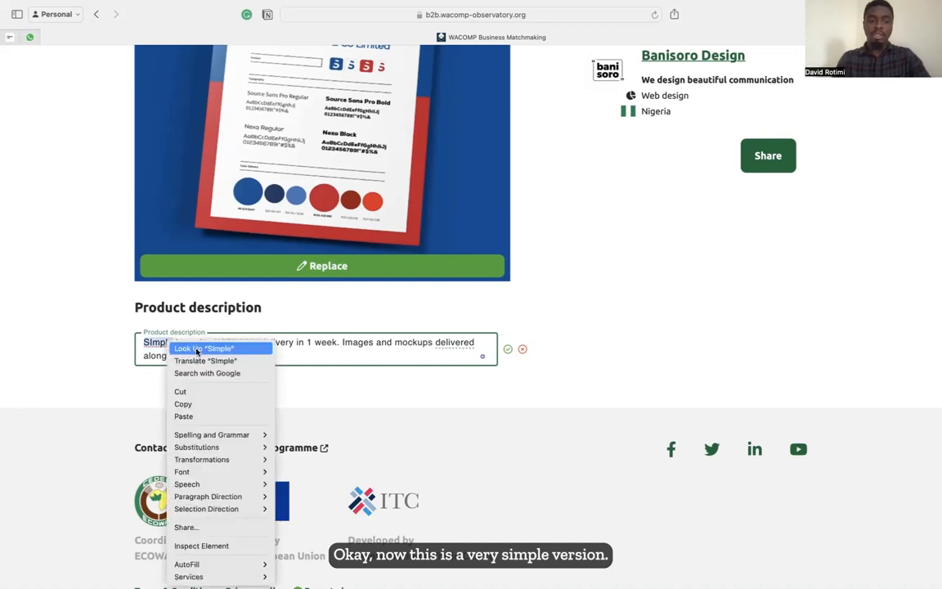
{"action": "left_click", "coordinate": [151, 344]}
{"action": "left_click", "coordinate": [151, 344]}
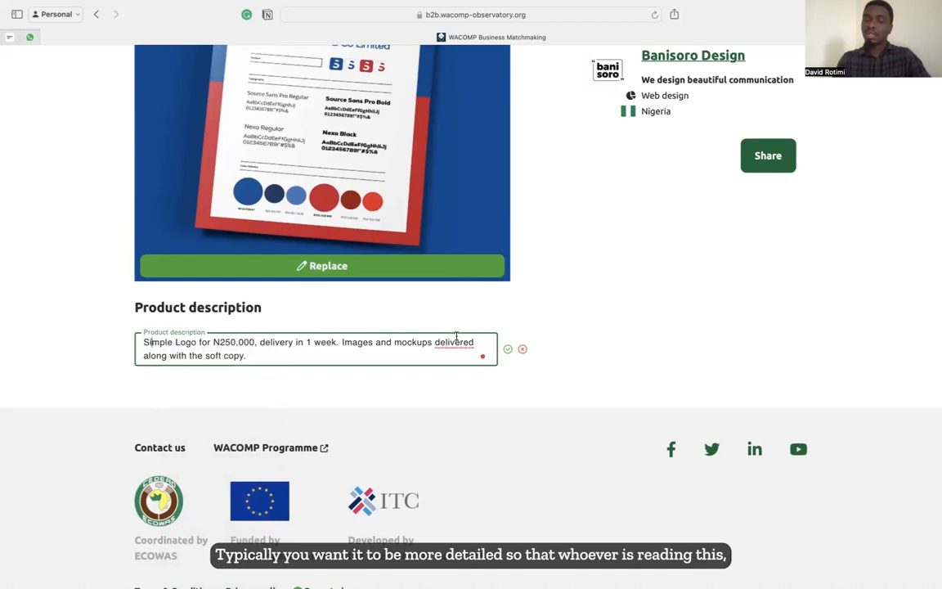
{"action": "mouse_move", "coordinate": [452, 341]}
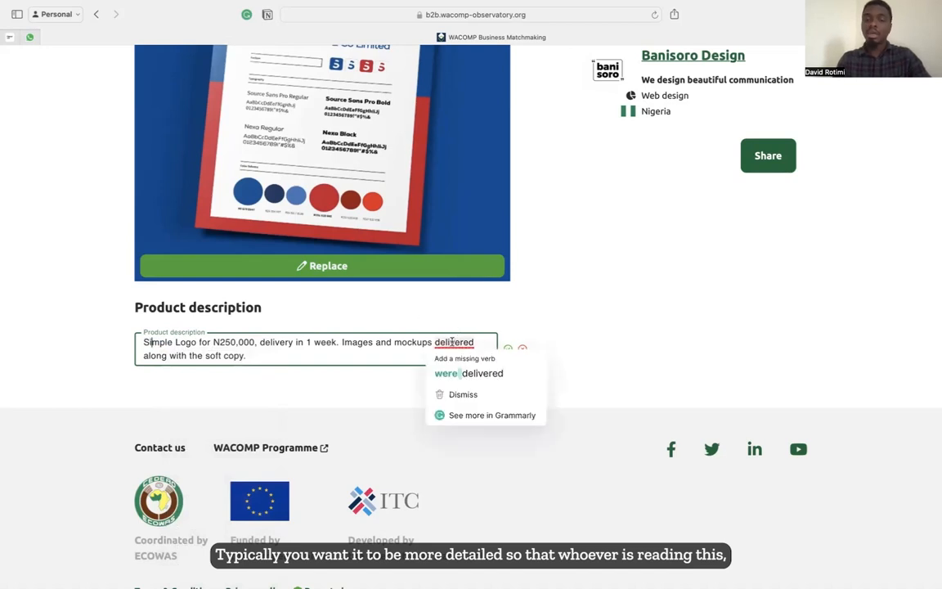
{"action": "left_click", "coordinate": [466, 373]}
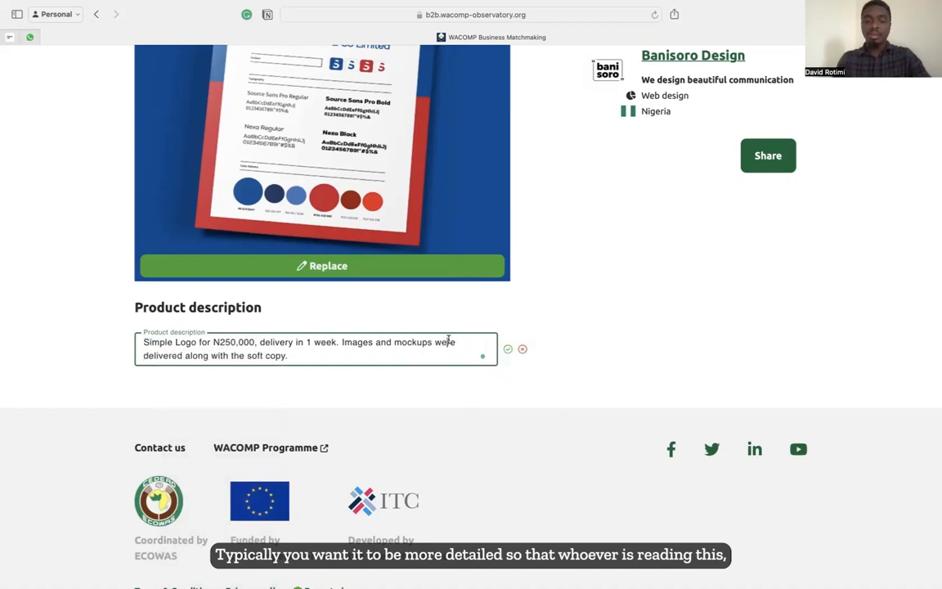
{"action": "double_click", "coordinate": [446, 342]}
{"action": "type", "text": "will be"}
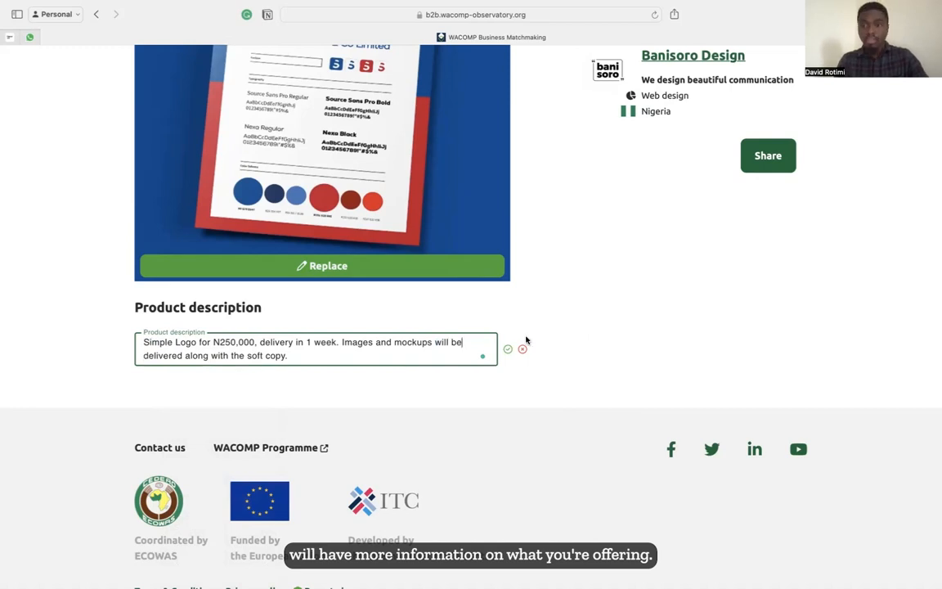
{"action": "left_click", "coordinate": [507, 348]}
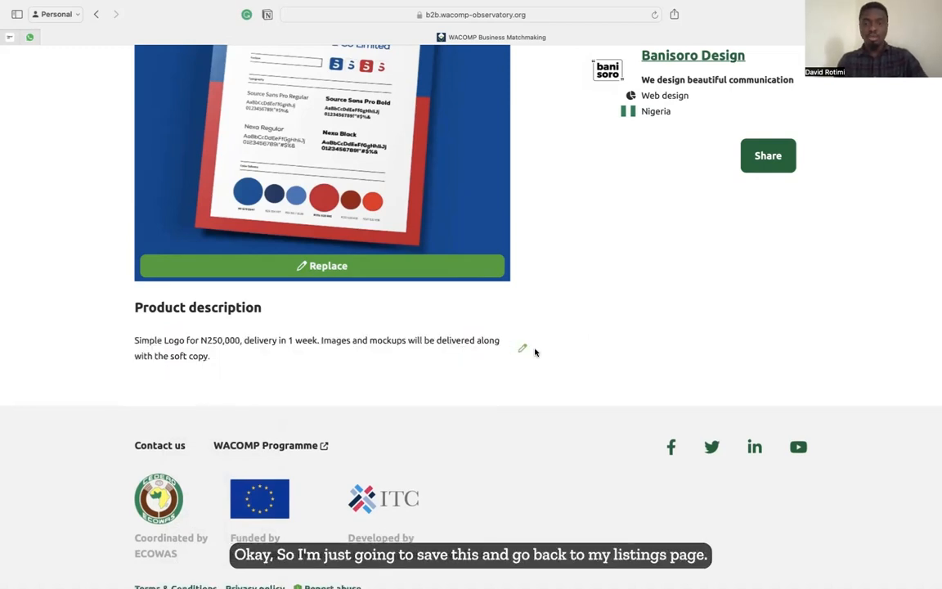
{"action": "scroll", "coordinate": [535, 351], "scroll_direction": "up", "scroll_amount": 5}
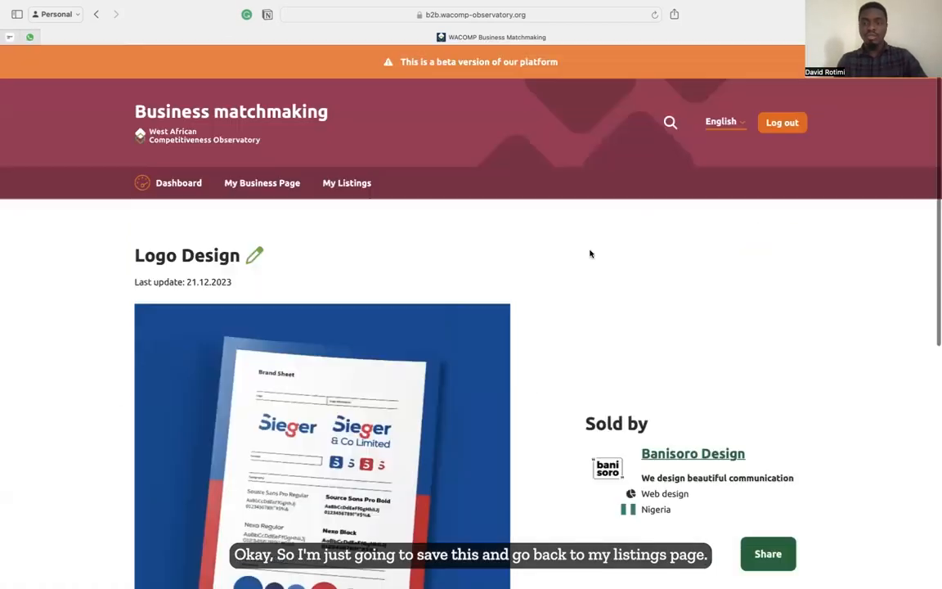
Return to My Listings to see Logo Design listed as a draft dated 21.12.2023.
{"action": "left_click", "coordinate": [344, 183]}
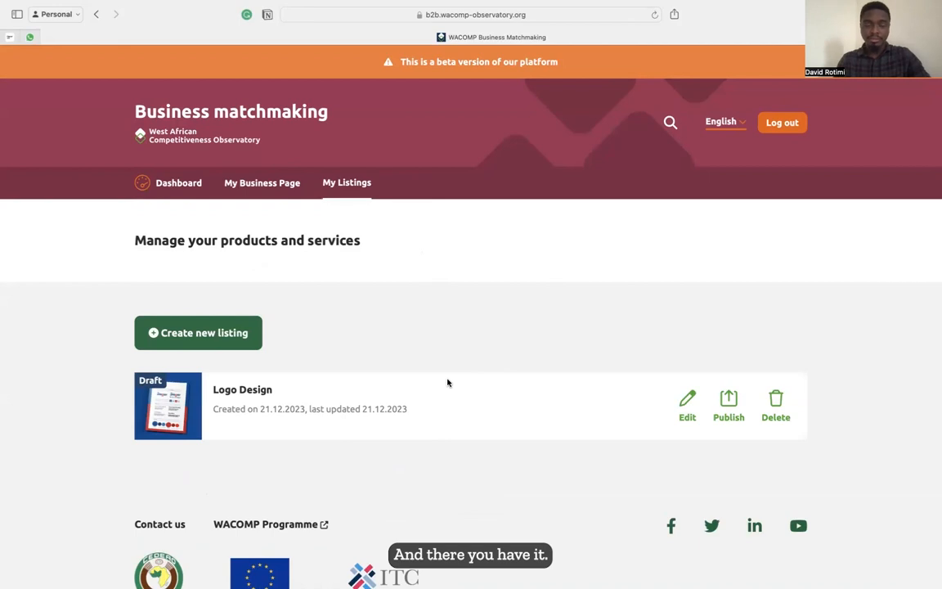
{"action": "scroll", "coordinate": [363, 362], "scroll_direction": "down", "scroll_amount": 2}
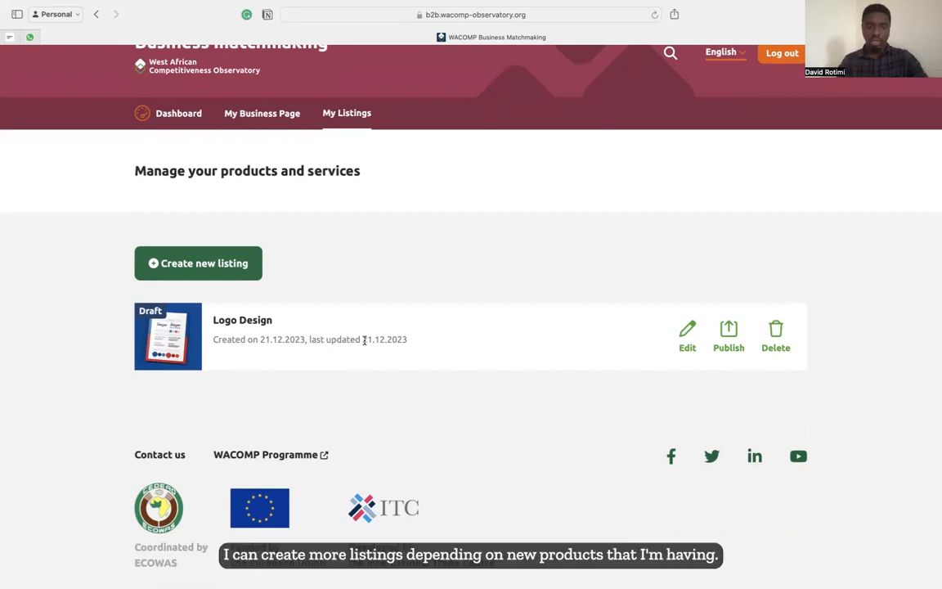
{"action": "scroll", "coordinate": [345, 364], "scroll_direction": "down", "scroll_amount": 2}
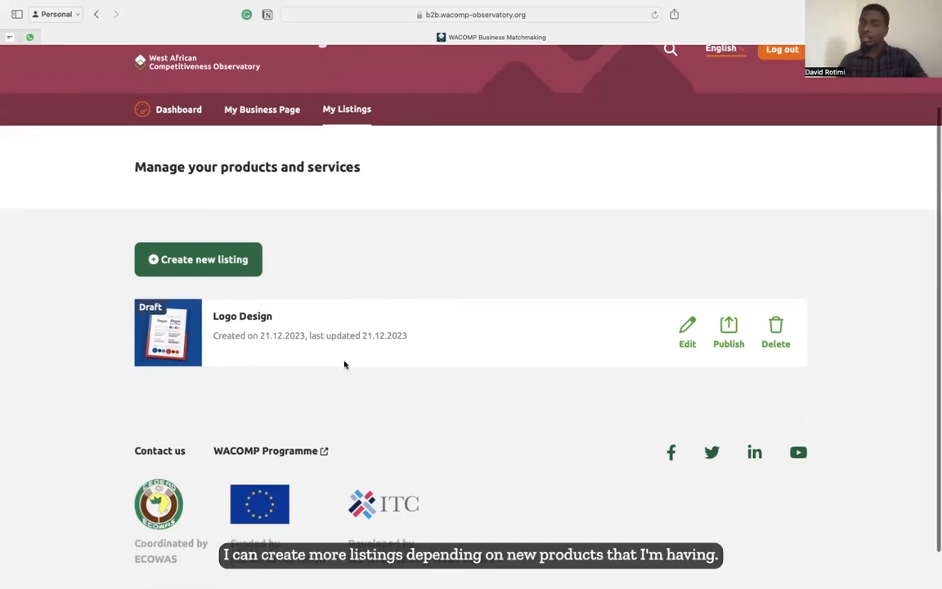